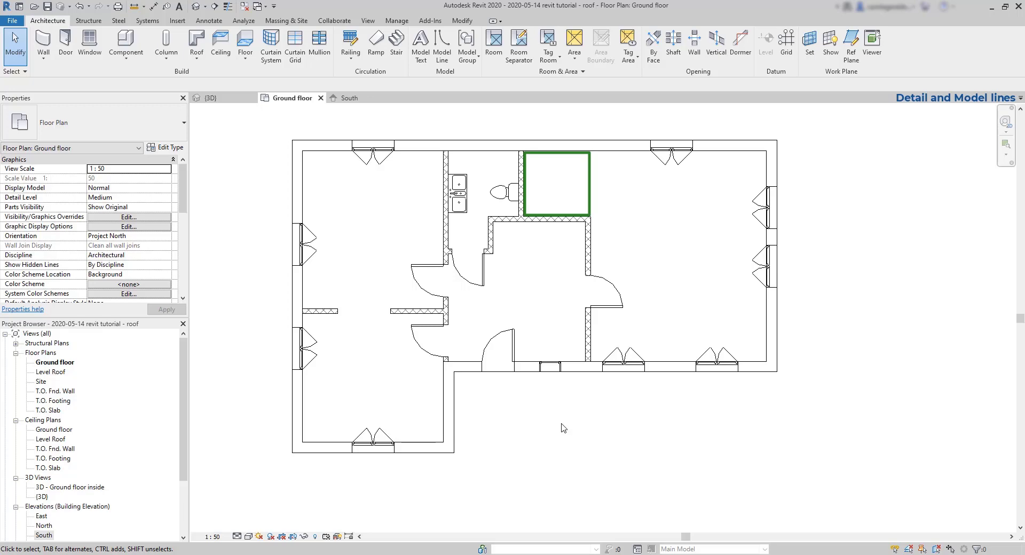
- Draw chained detail lines from the wall end to divide off the room beside the bathroom
click(216, 23)
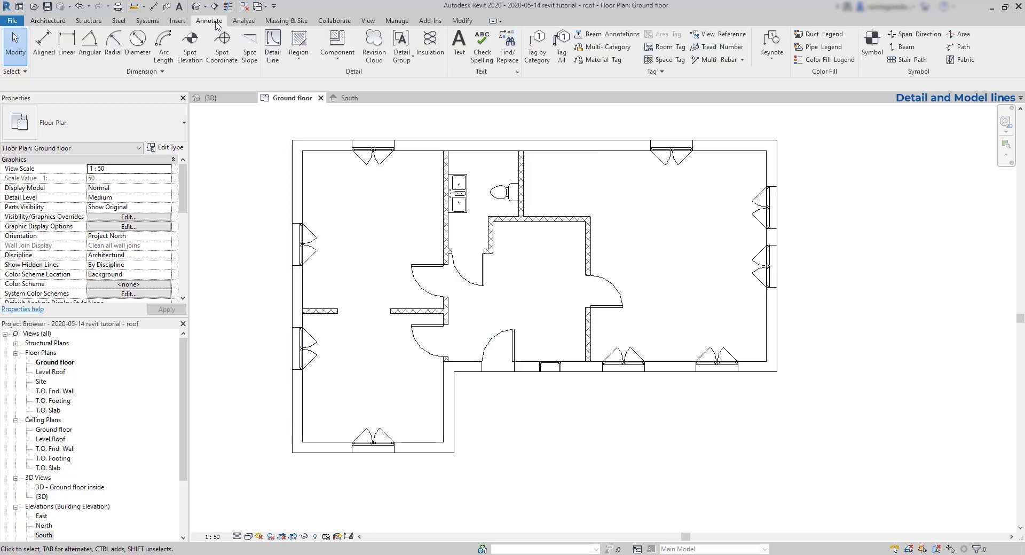
click(273, 47)
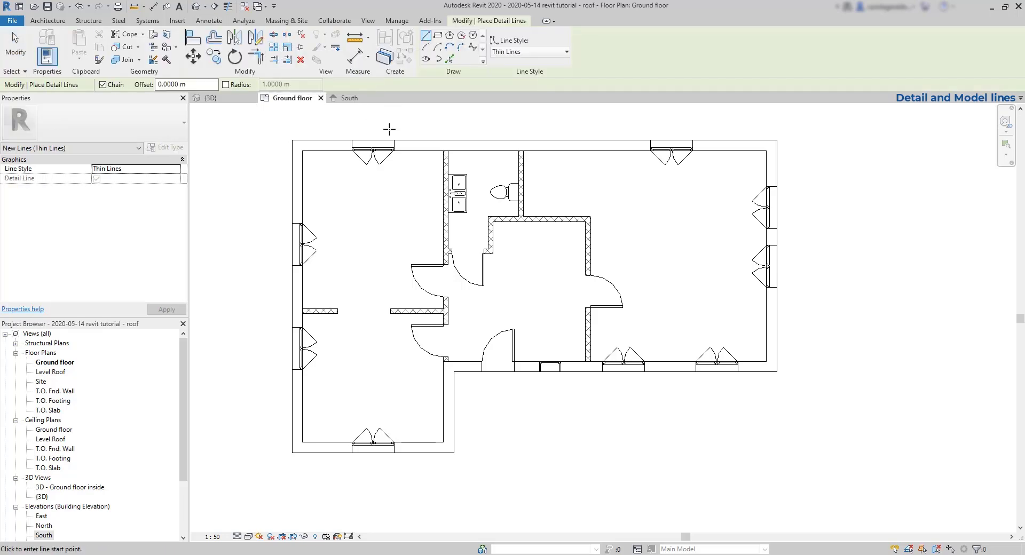
click(591, 216)
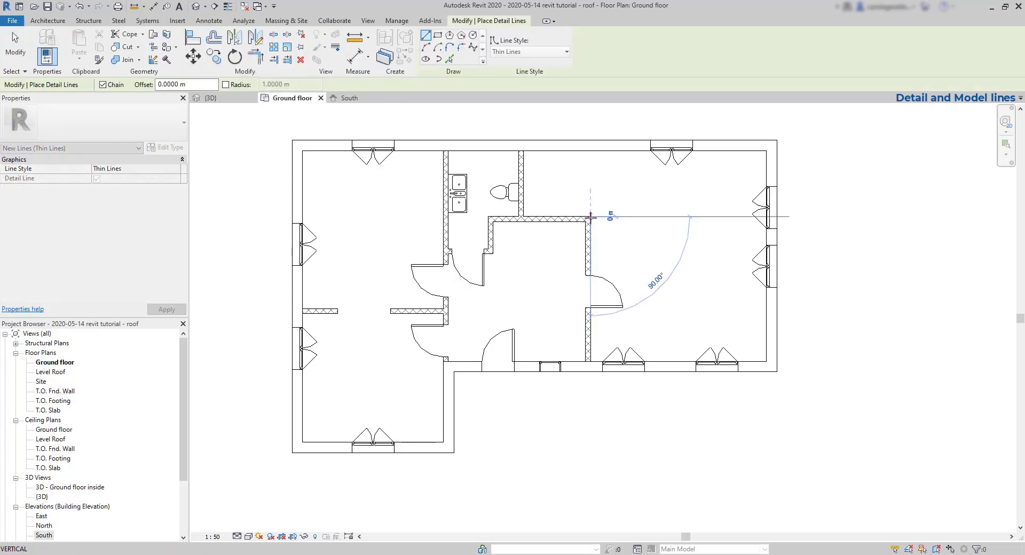
click(590, 151)
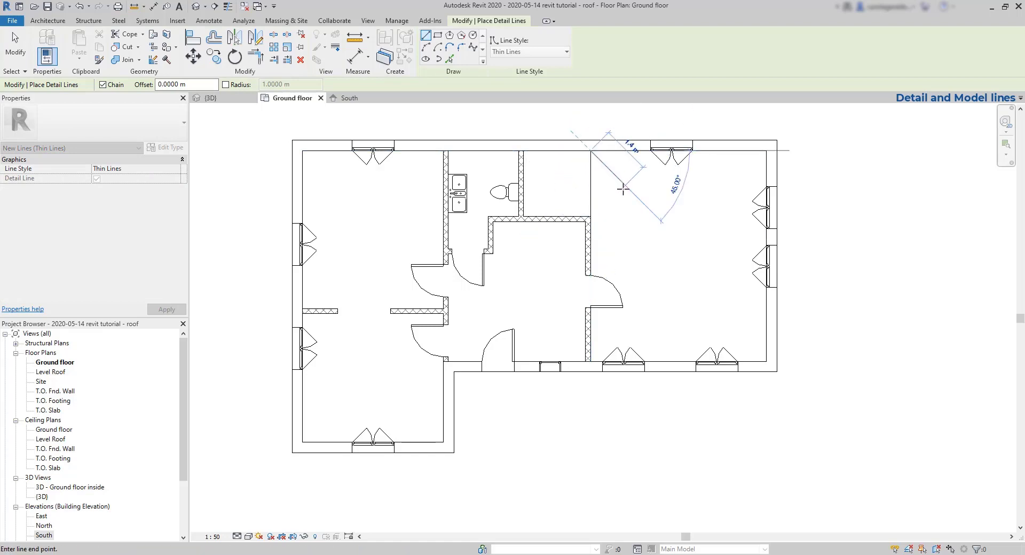
key(Escape)
key(Escape)
- Change the 1.88 m vertical detail line to the Wide Lines style
click(474, 53)
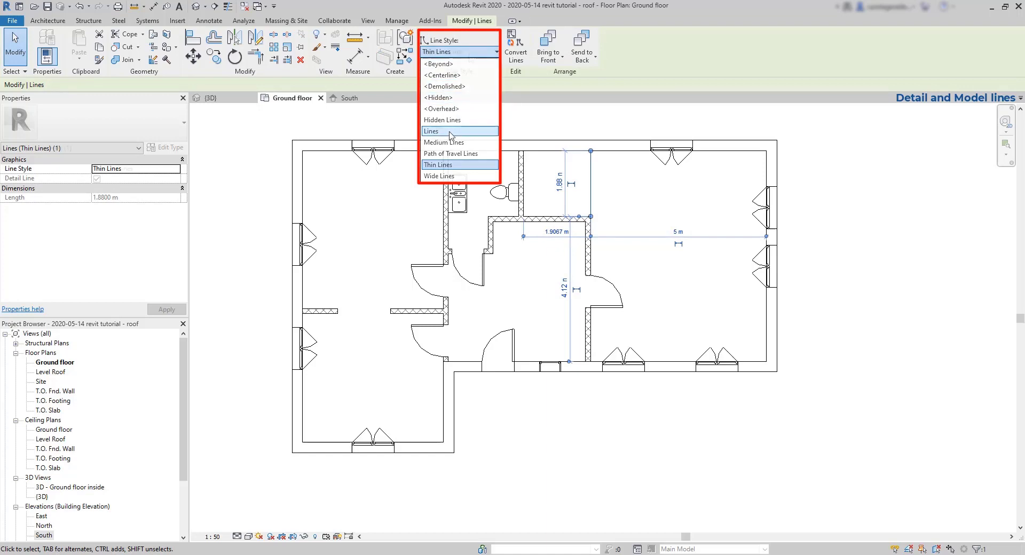
click(450, 176)
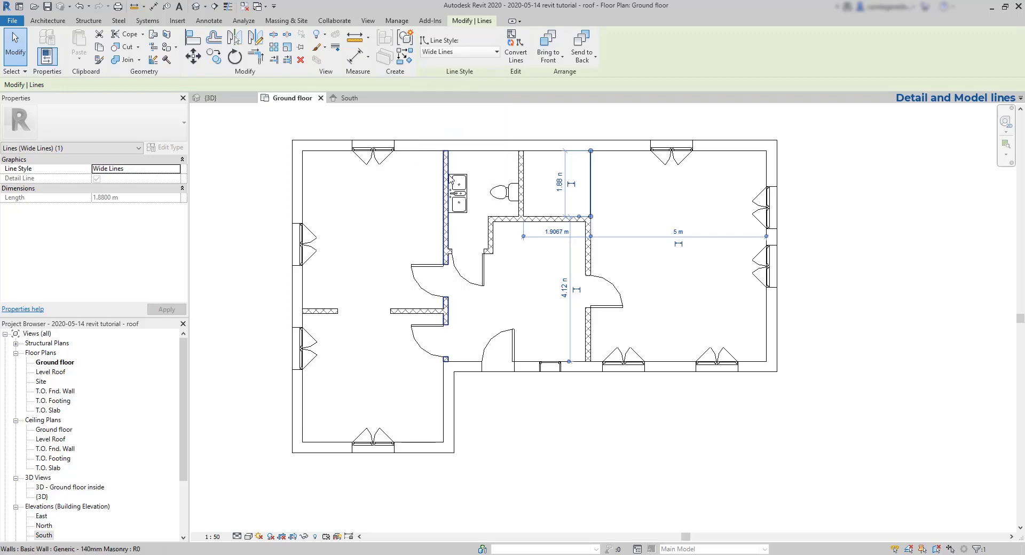
key(Escape)
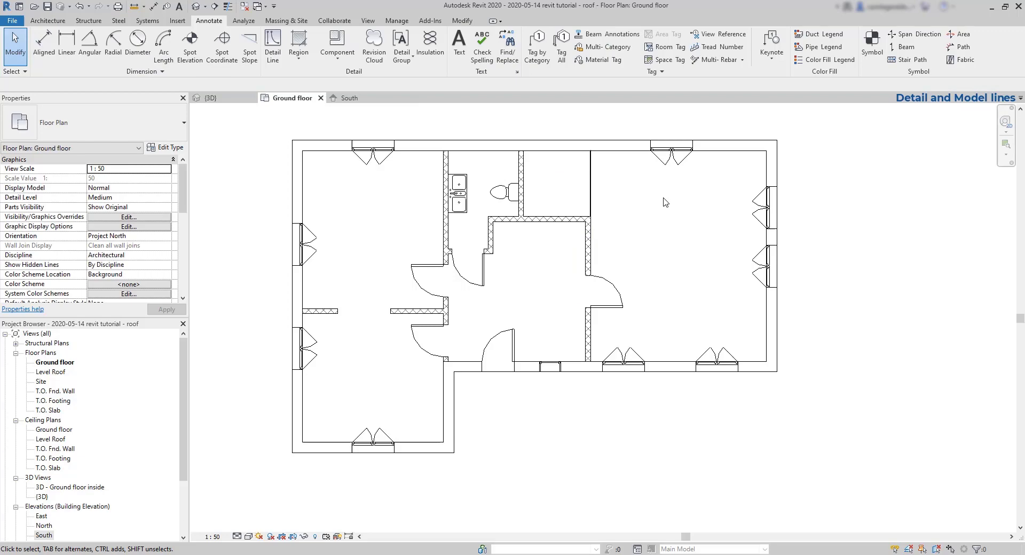
- Draw a 0.8 m radius detail circle below the floor plan
click(274, 45)
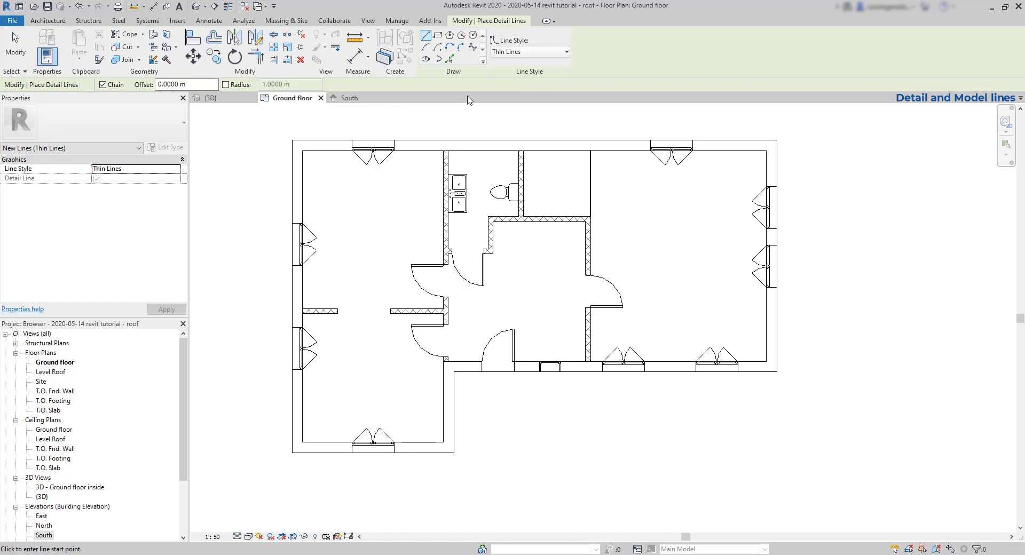
click(475, 36)
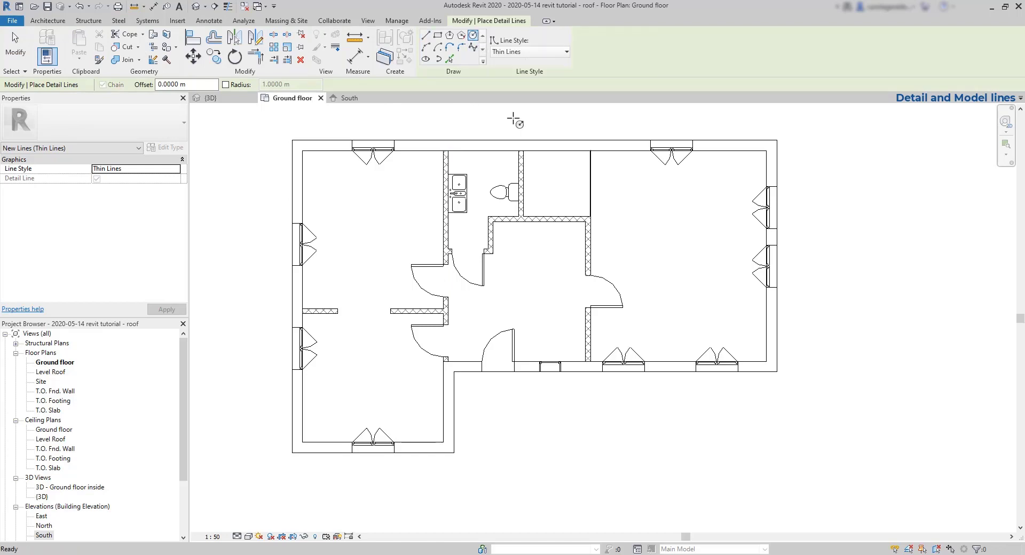
click(520, 453)
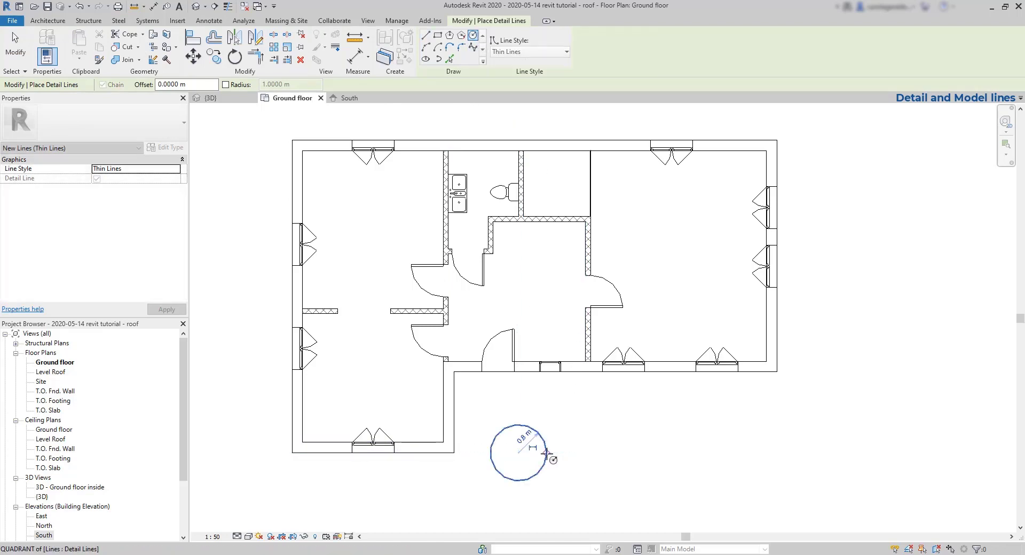
click(545, 449)
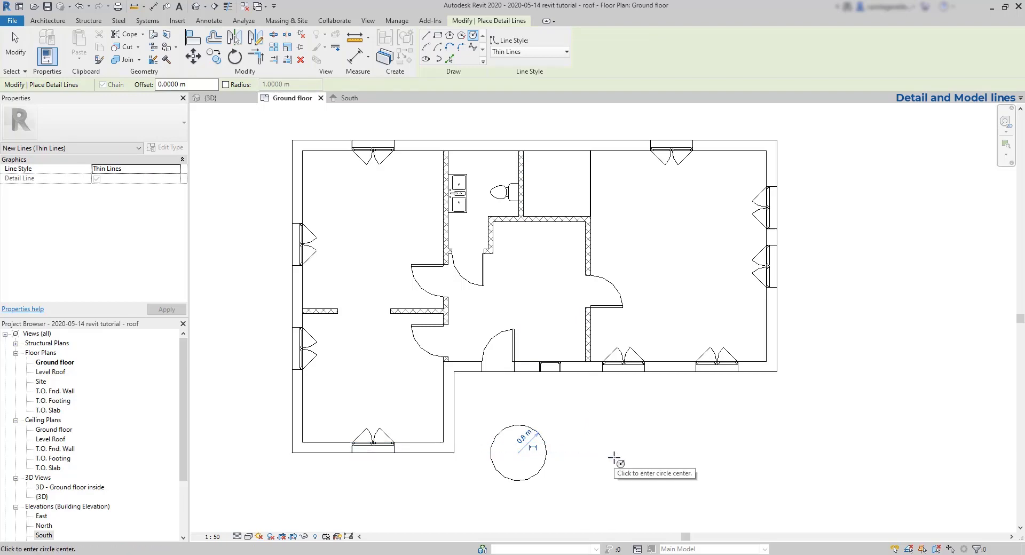
key(Escape)
key(Escape)
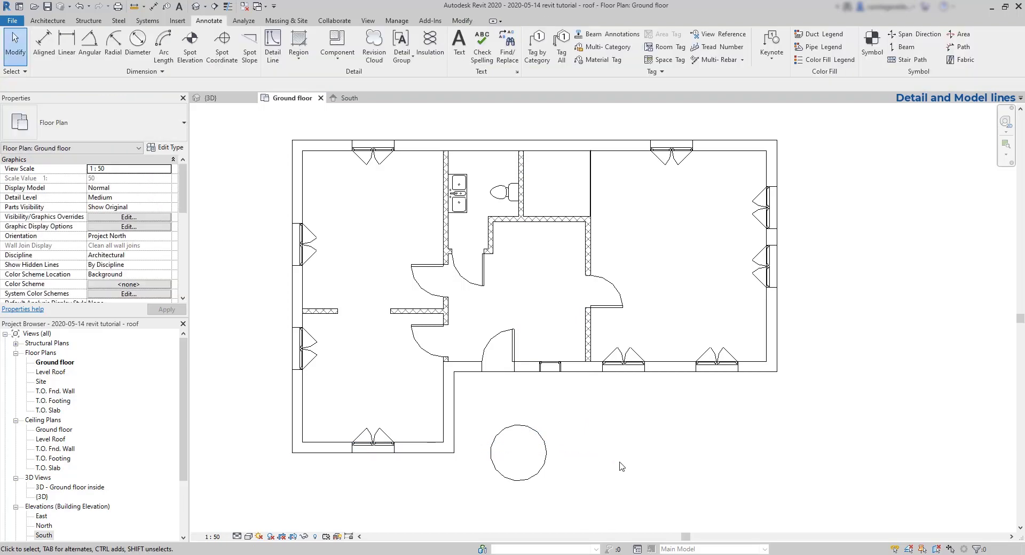
click(213, 99)
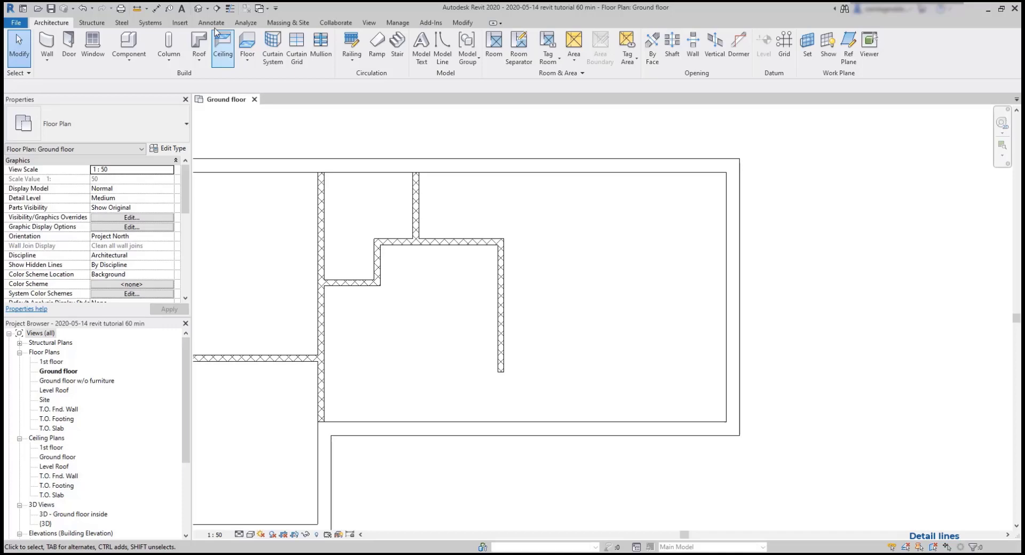
- Draw a 4.9 m detail line from the interior wall's free end to the exterior wall
click(214, 24)
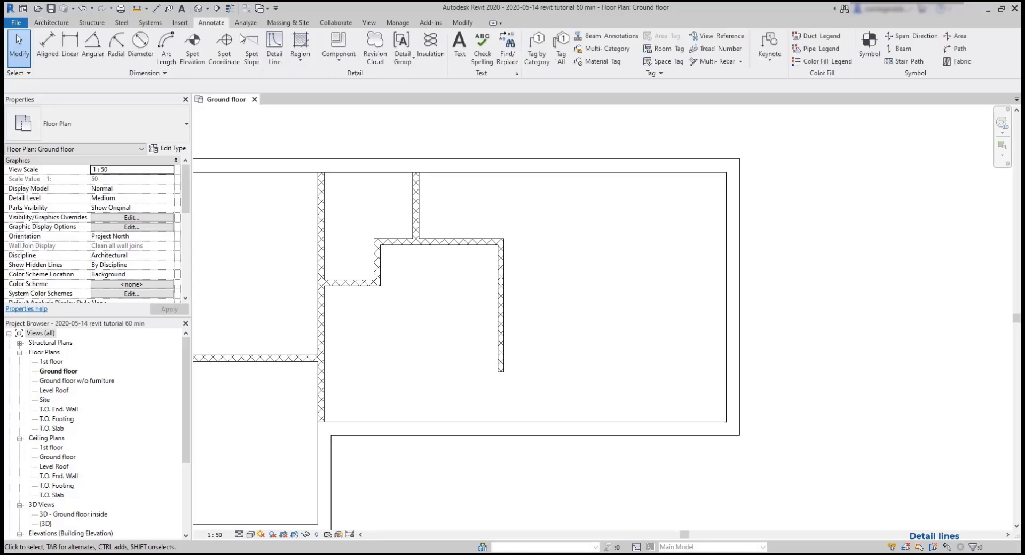
click(275, 50)
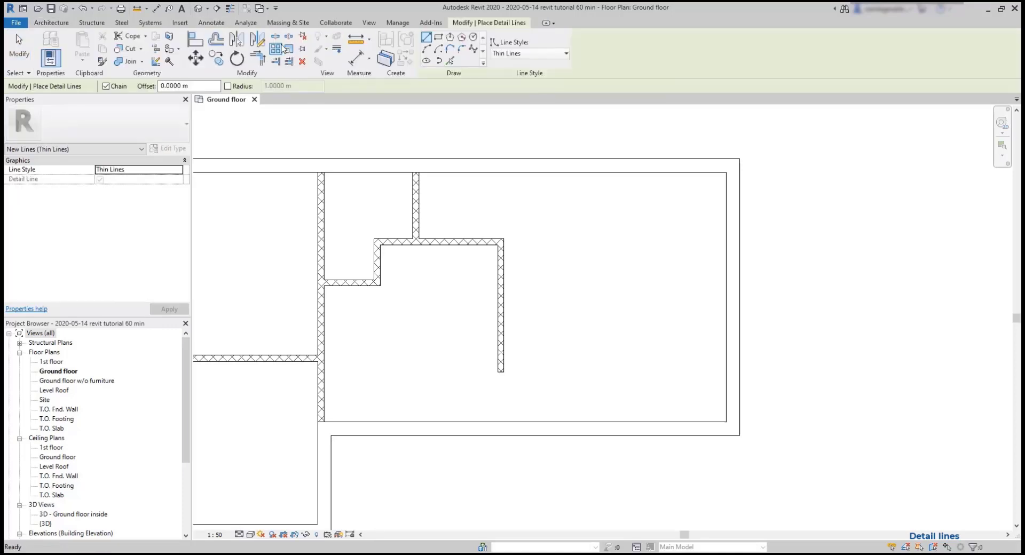
click(504, 372)
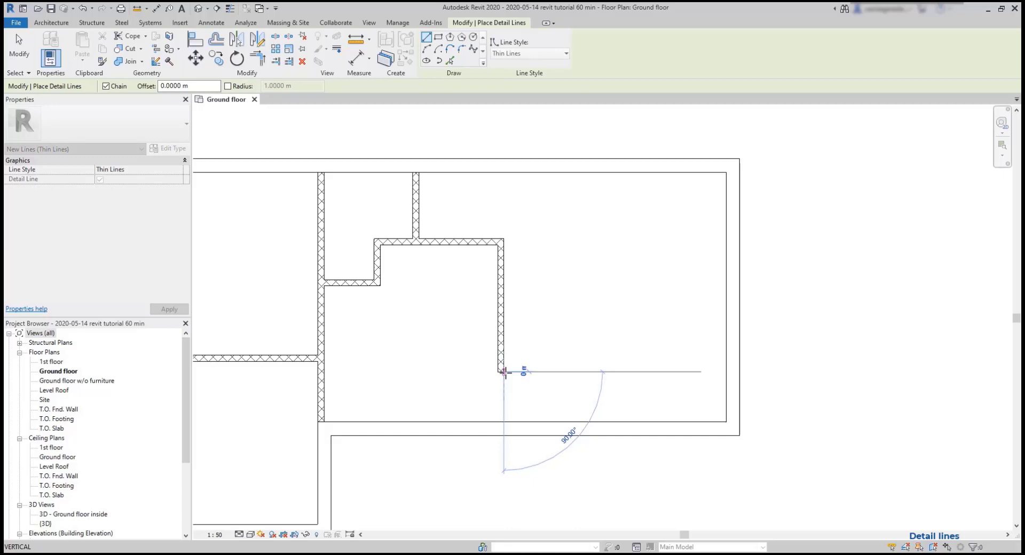
click(726, 372)
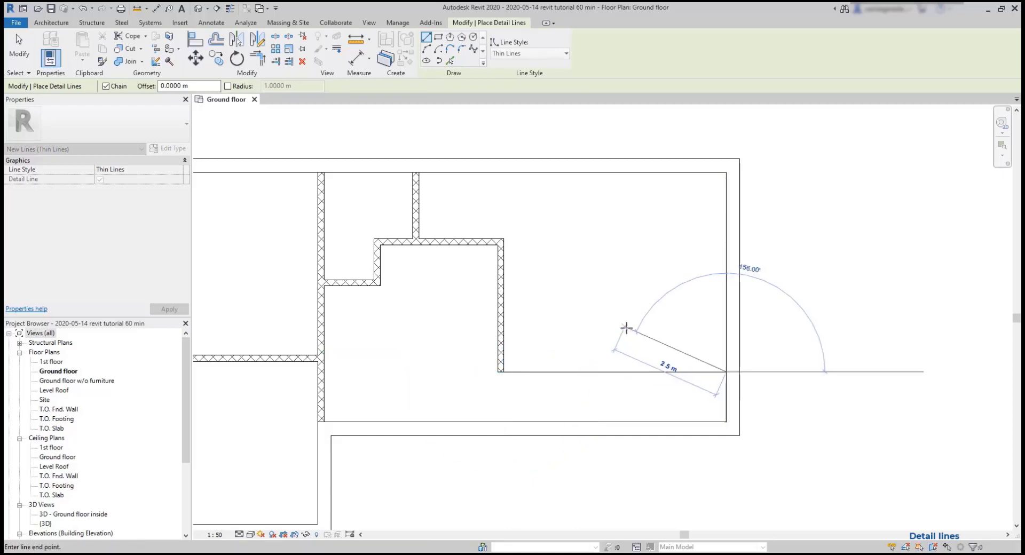
key(Escape)
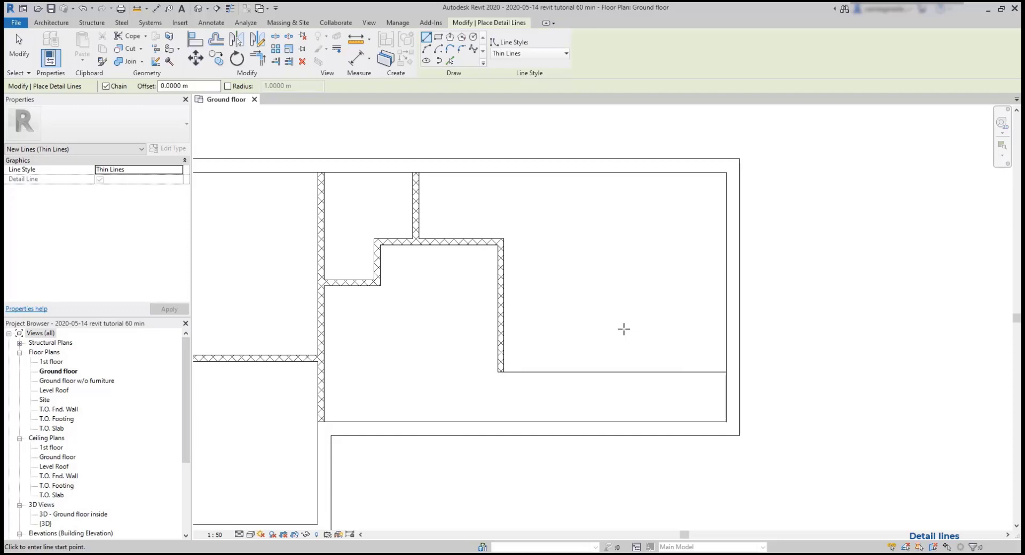
- Start the Wall tool with the WA shortcut and set its location line to Wall Centerline
key(w)
key(a)
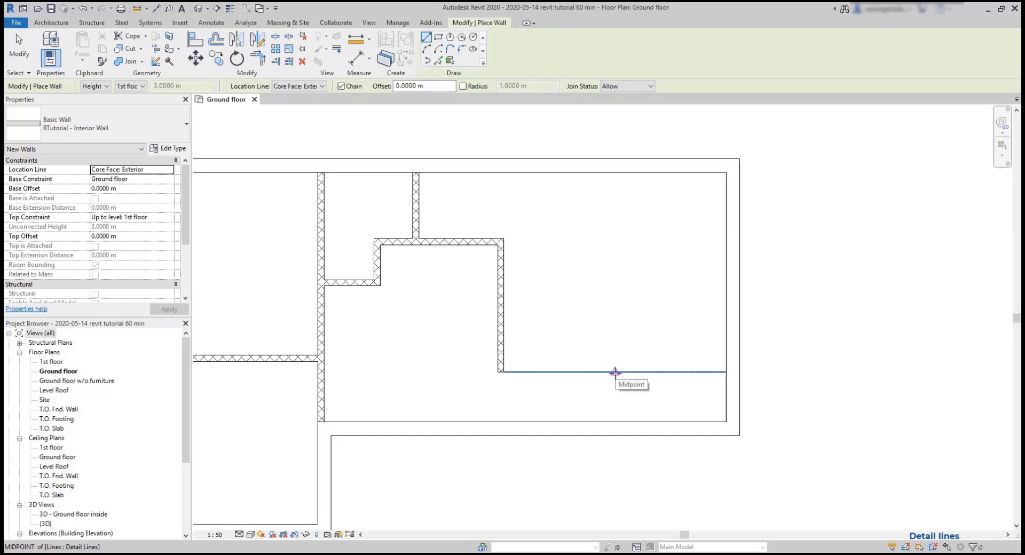
click(615, 371)
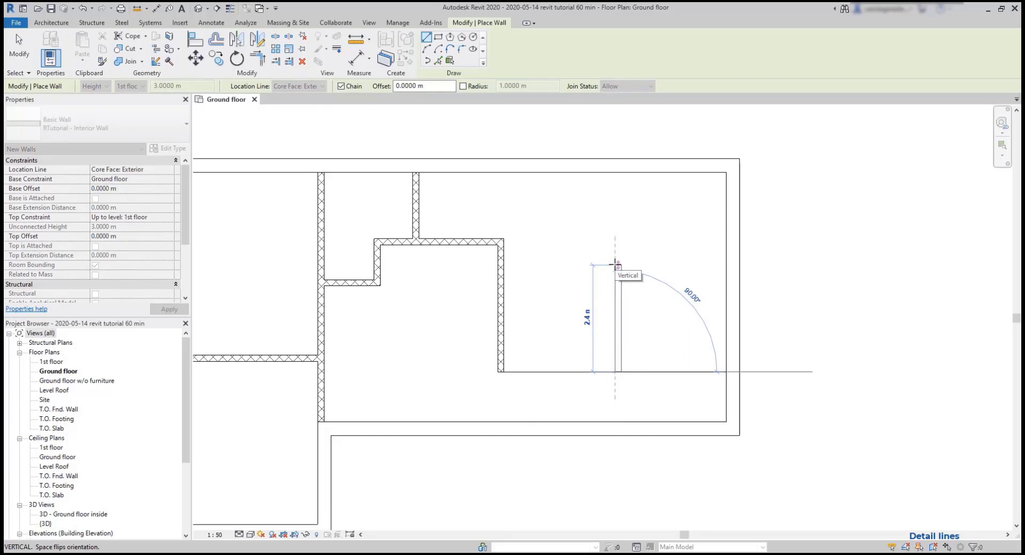
key(Escape)
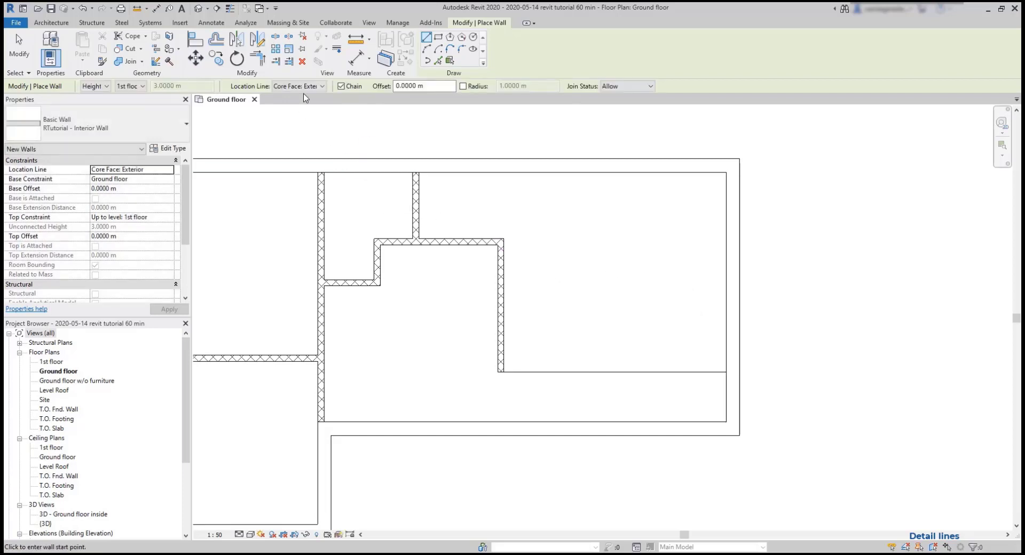
click(319, 86)
click(322, 97)
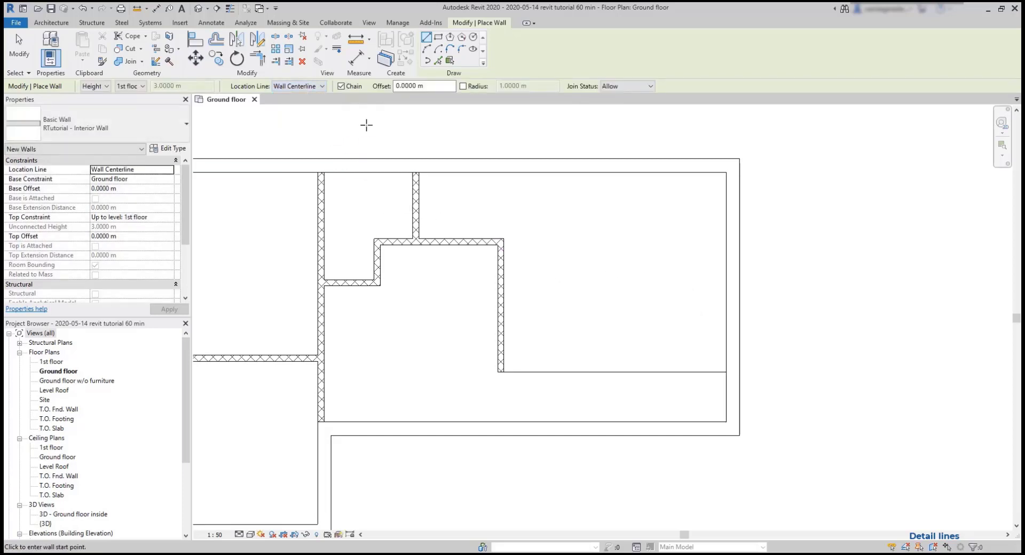
- Draw the vertical interior wall from the lower room line up to the upper one
click(614, 373)
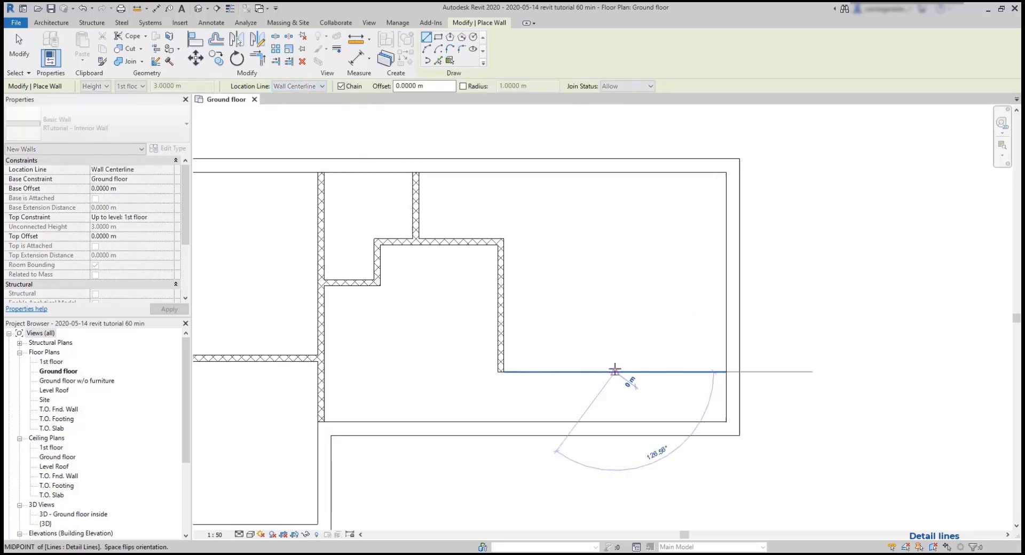
click(615, 172)
key(Escape)
key(Escape)
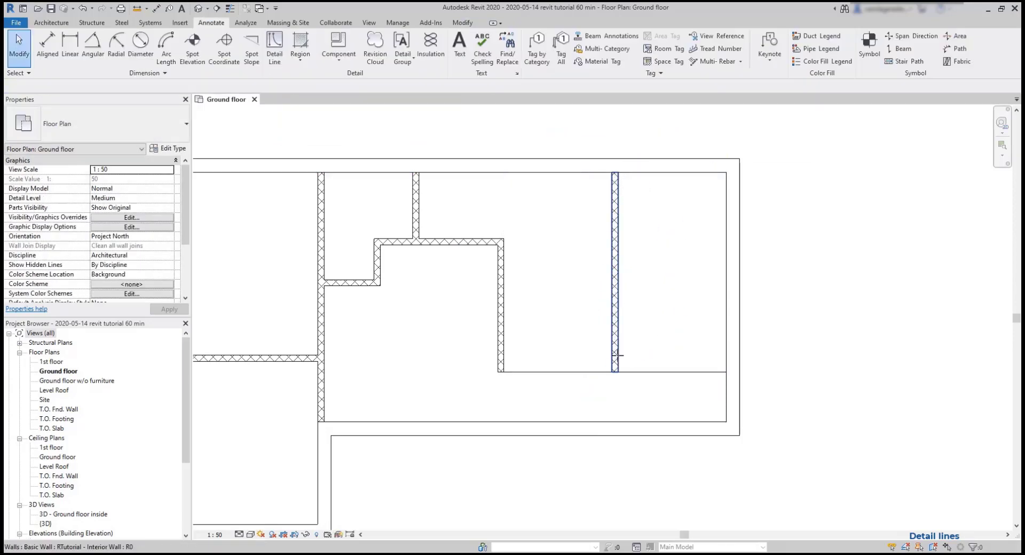
click(615, 299)
click(614, 372)
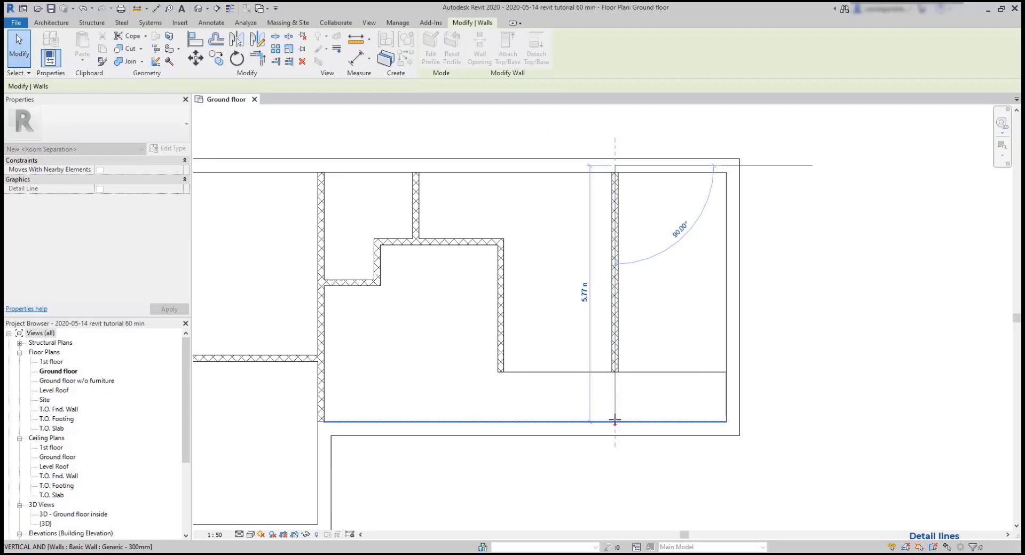
click(614, 418)
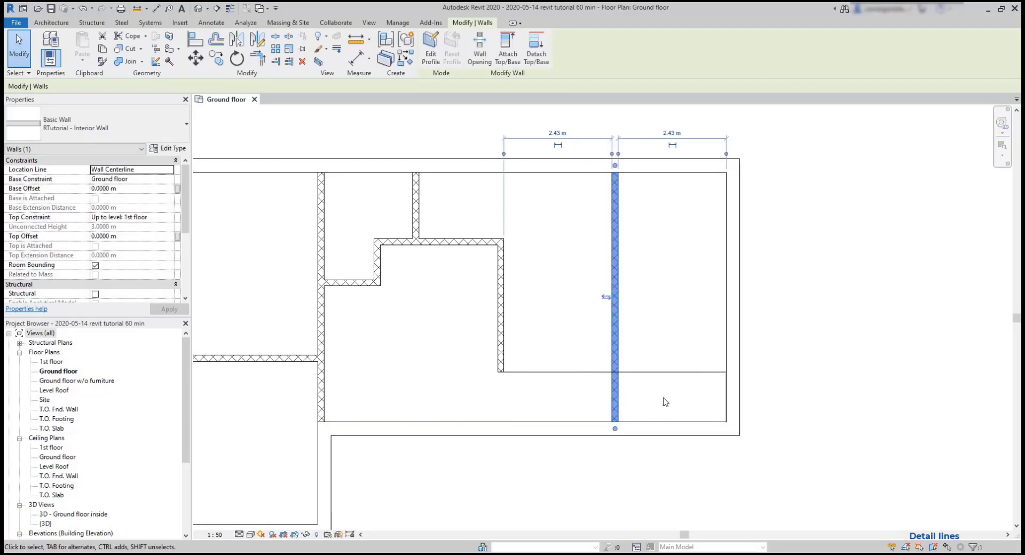
key(Escape)
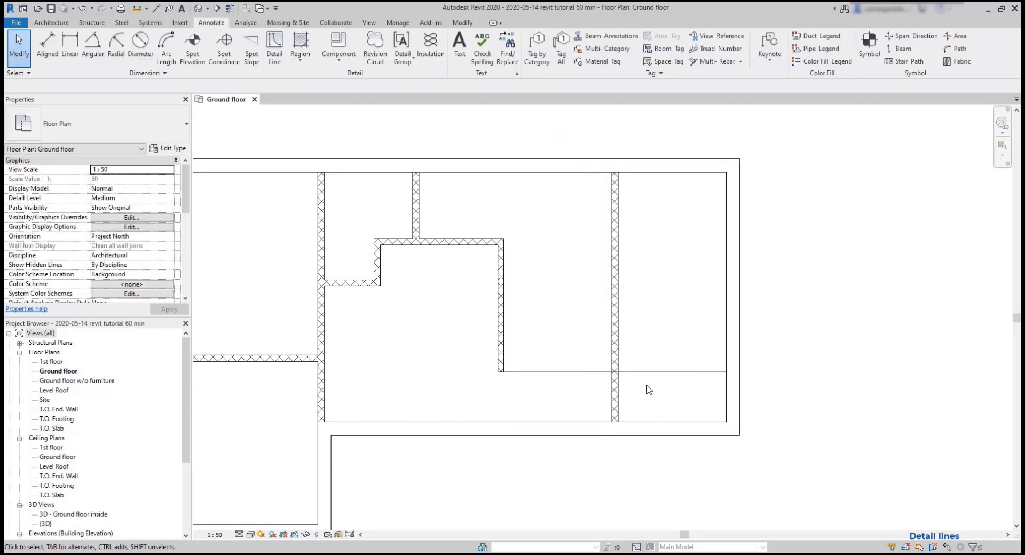
- Delete the horizontal Thin Lines detail line
click(654, 373)
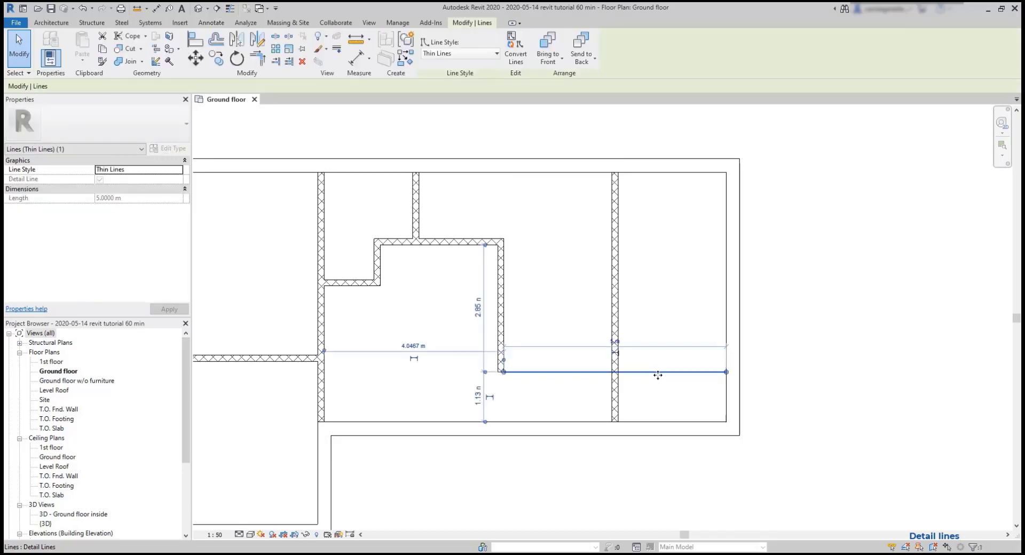
key(Delete)
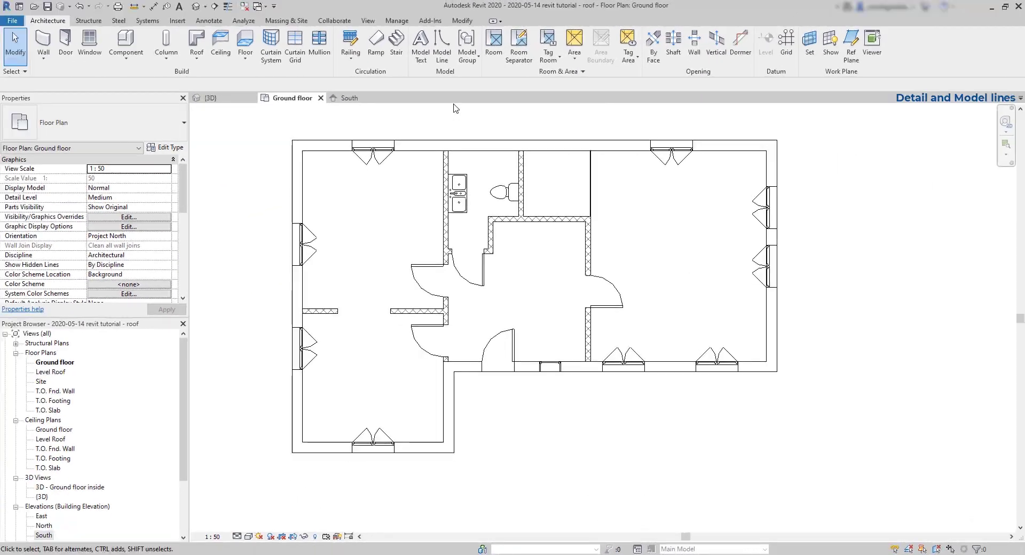
- Trace model lines from the wall's bottom corner along below the lower-right exterior walls
click(449, 49)
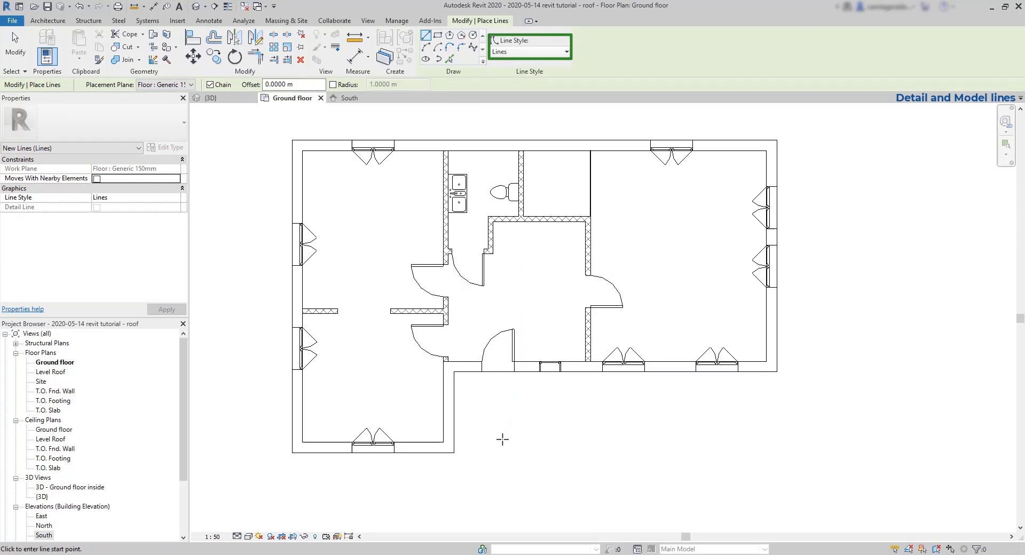
click(454, 453)
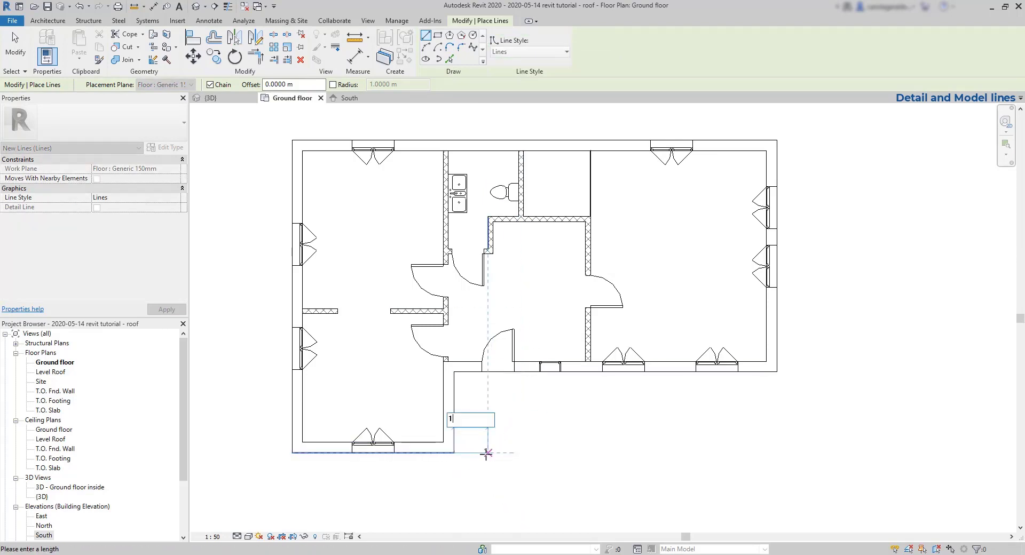
click(486, 453)
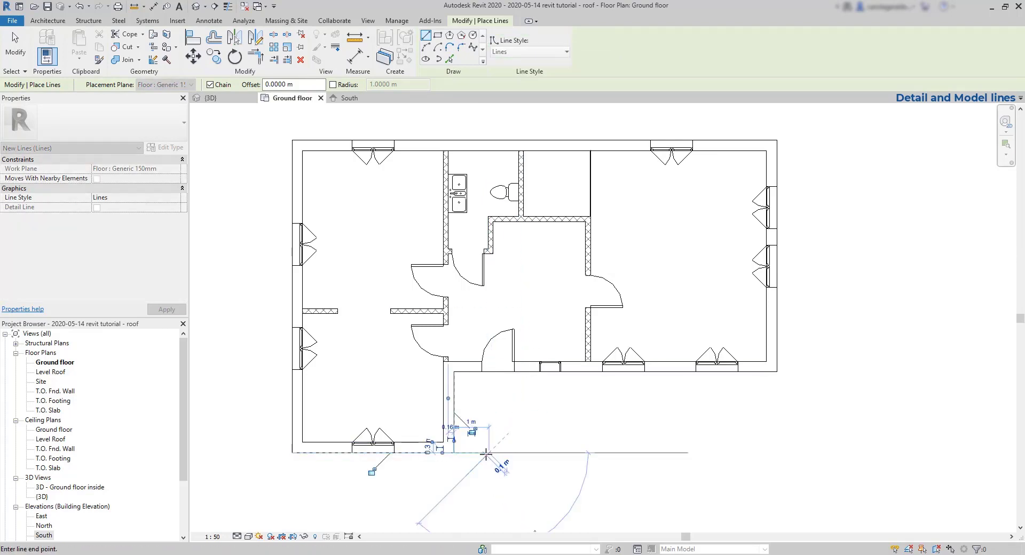
click(488, 424)
click(777, 424)
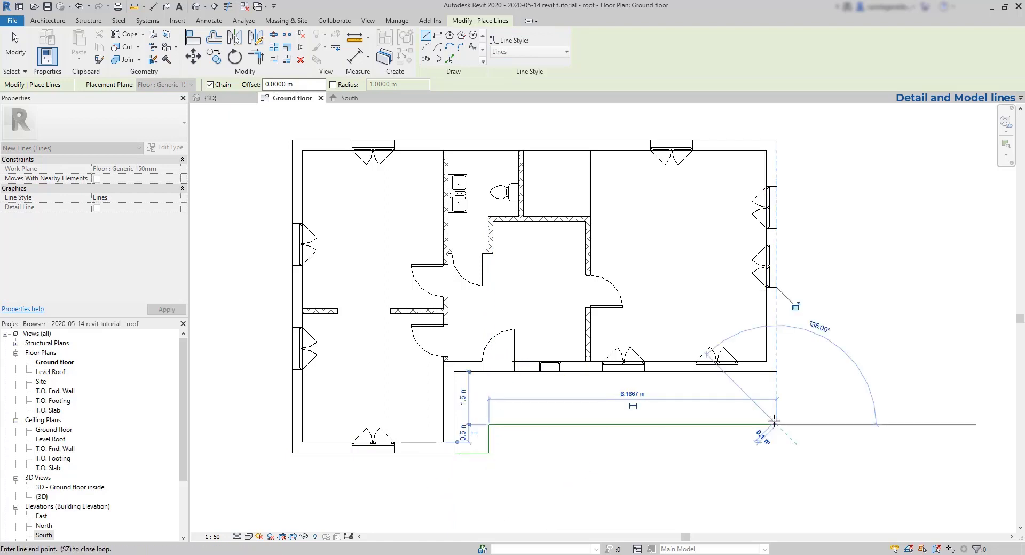
click(777, 372)
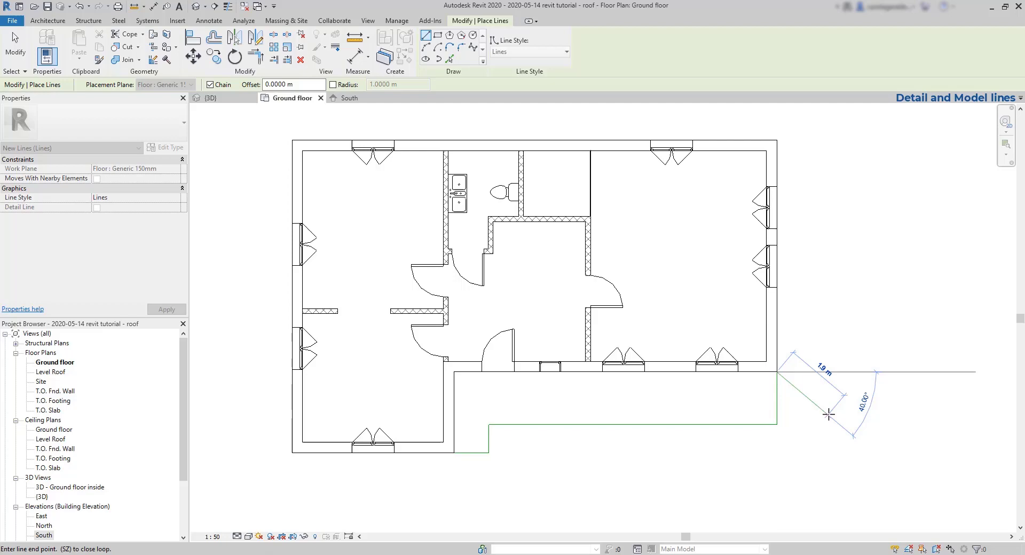
key(Escape)
key(Escape)
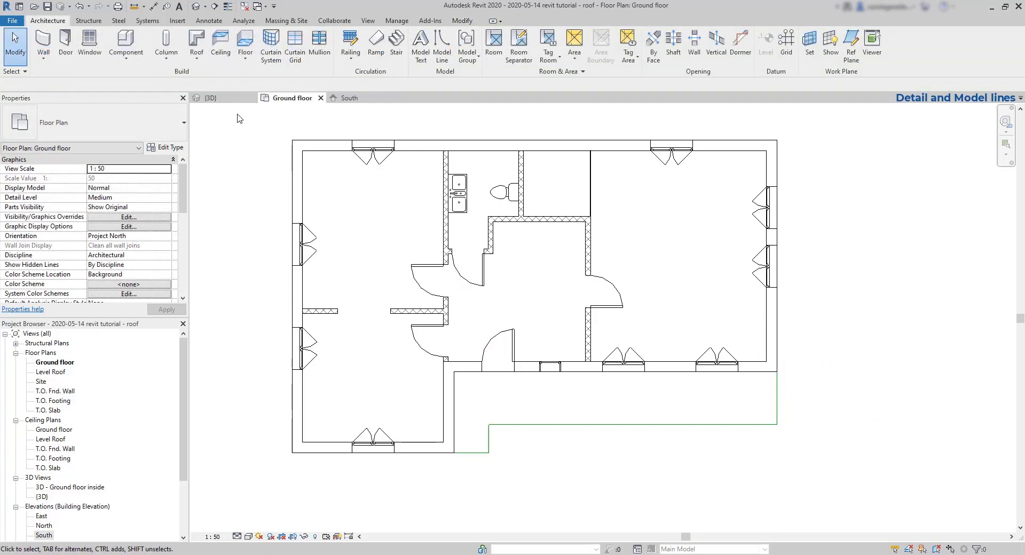
- Switch to the A-Ground Floor plan in the Project2 window
click(211, 98)
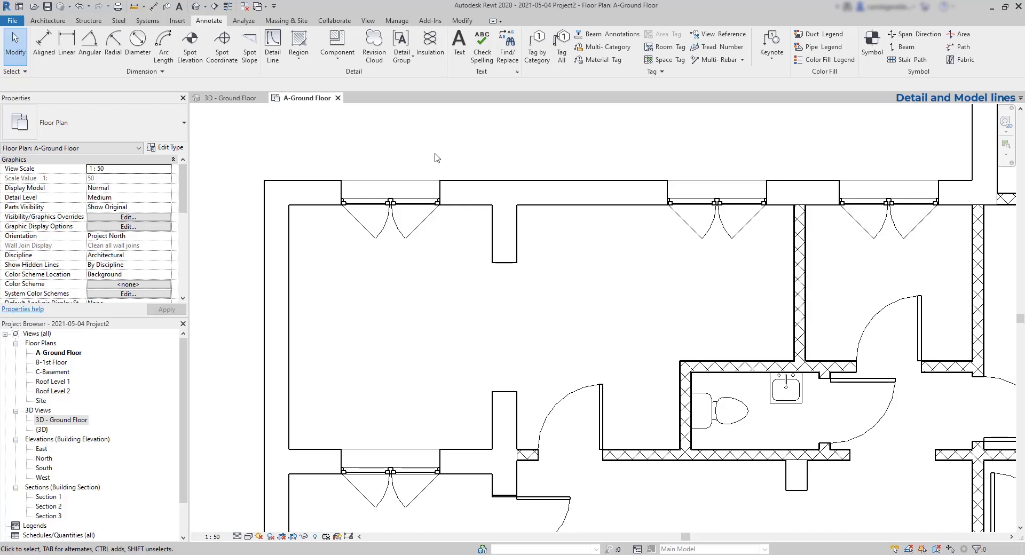
- Draw an L-shaped Hidden Lines detail line, 1.0 m then 2.1 m, beside the bathroom
click(273, 42)
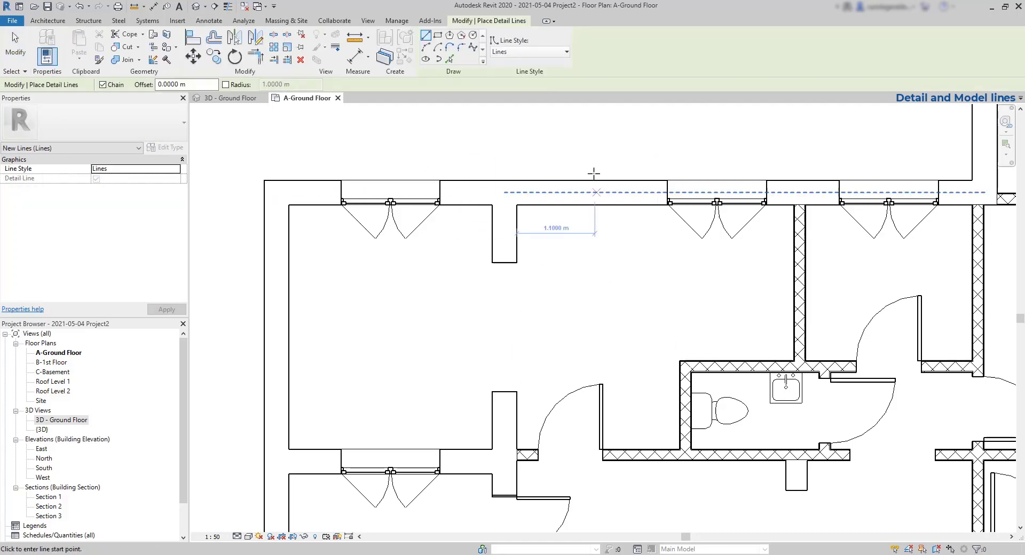
click(562, 52)
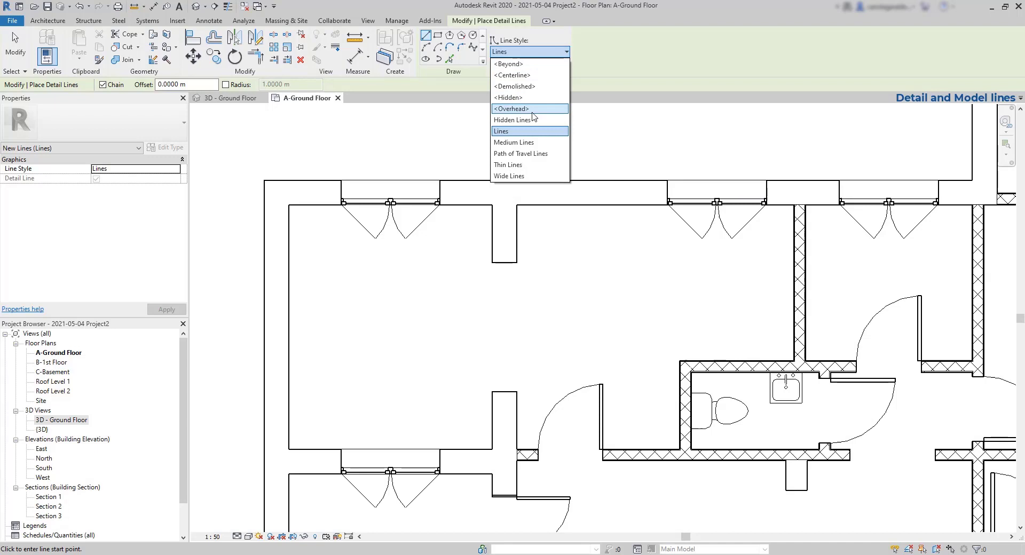
click(529, 122)
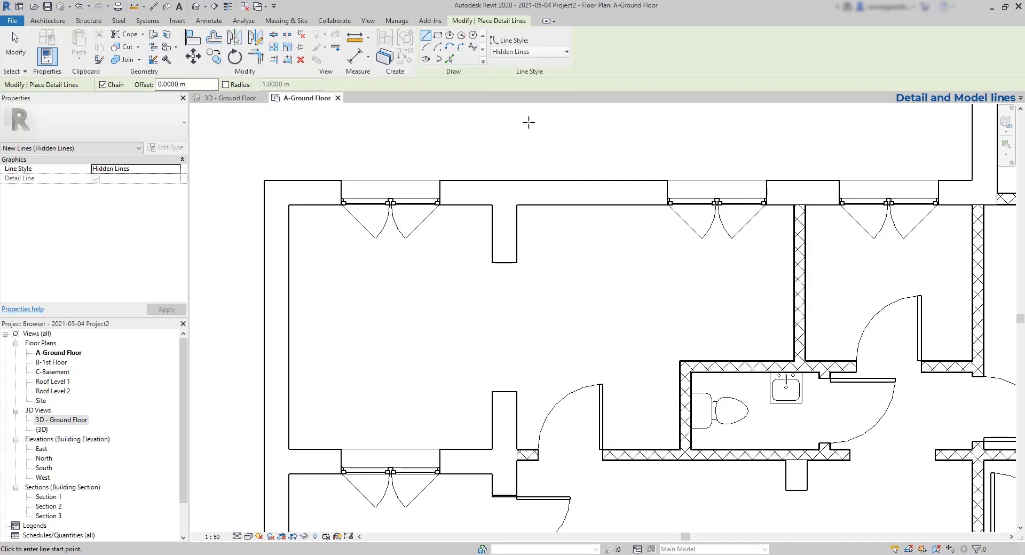
click(678, 361)
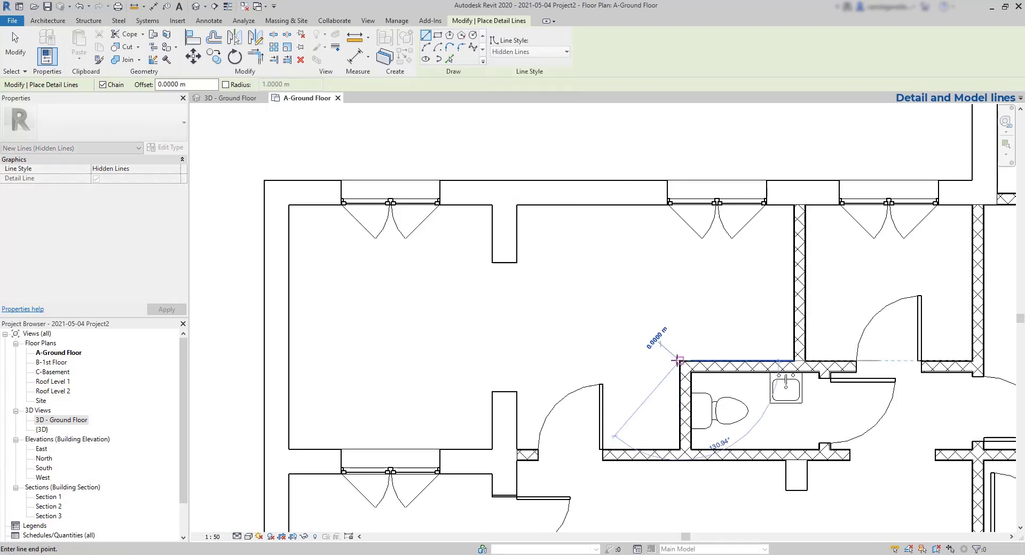
click(600, 361)
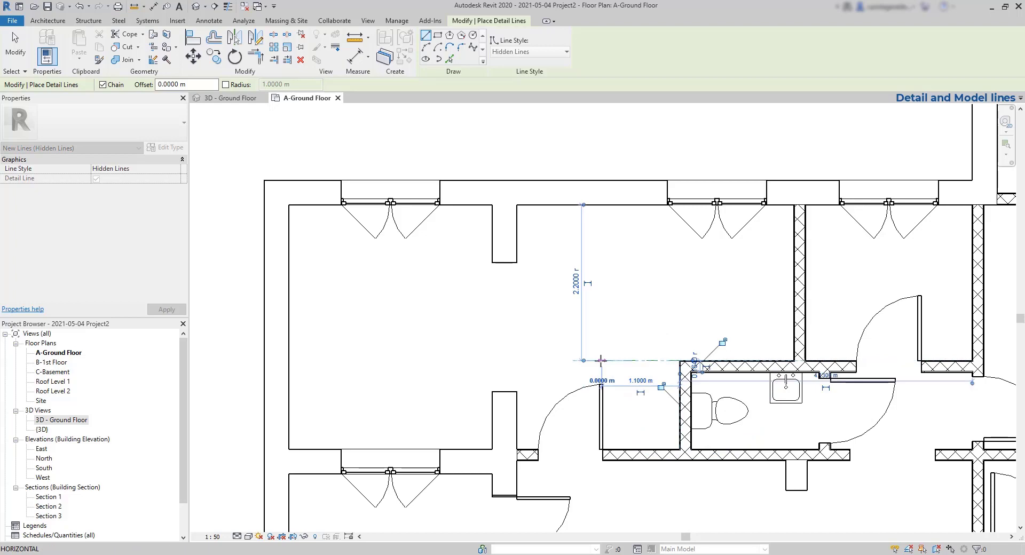
click(601, 205)
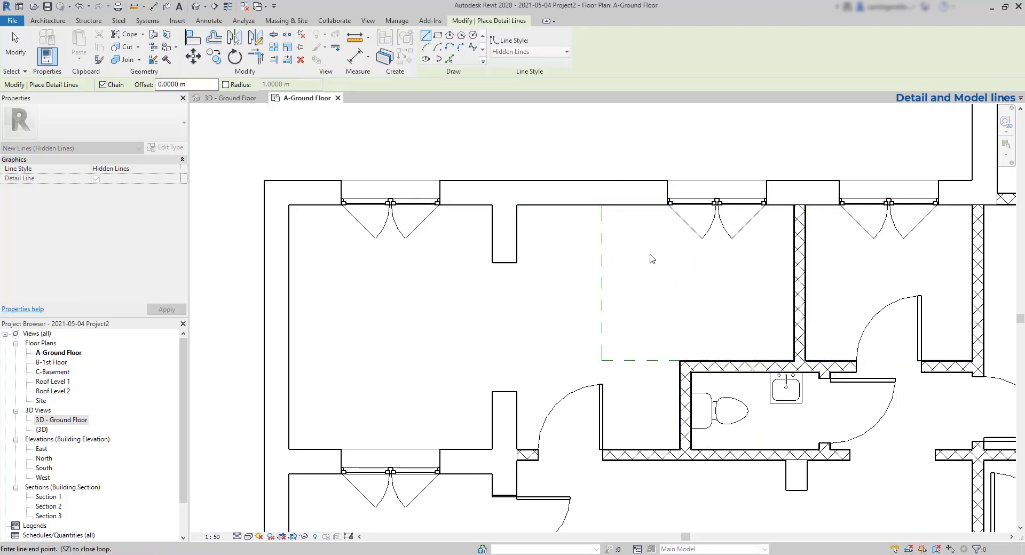
key(Escape)
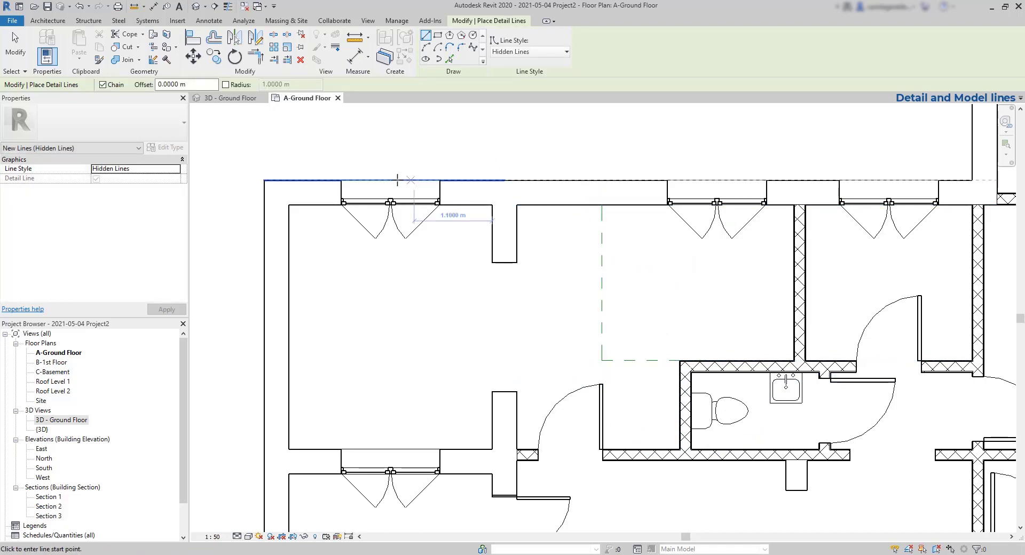
- Check the 3D Ground Floor view, then select both dashed lines back in the plan
click(246, 104)
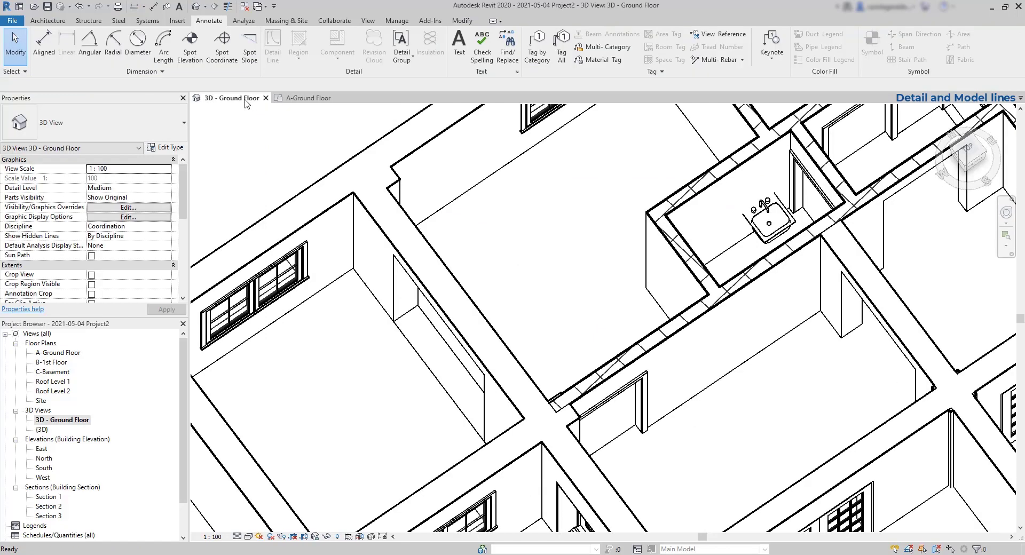
click(315, 98)
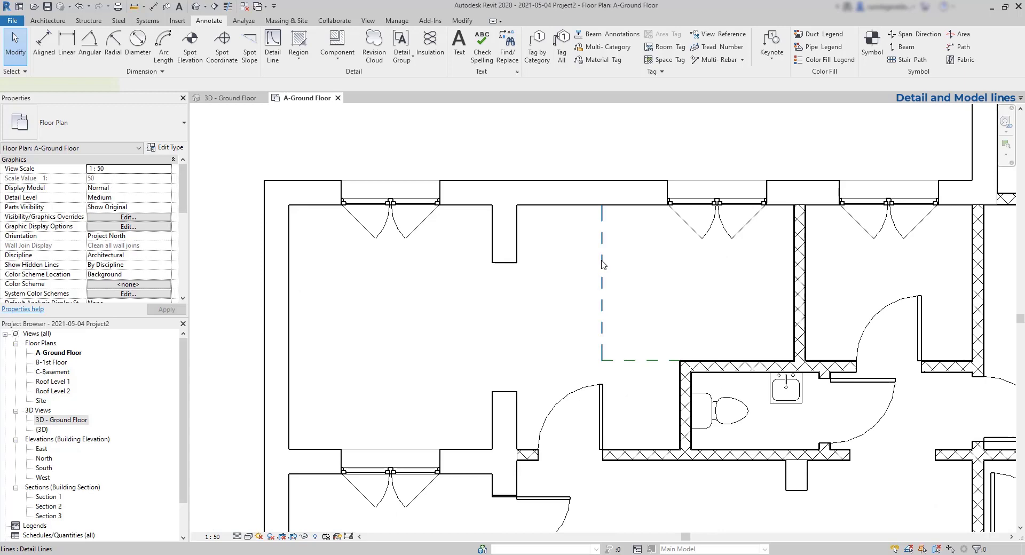
click(657, 361)
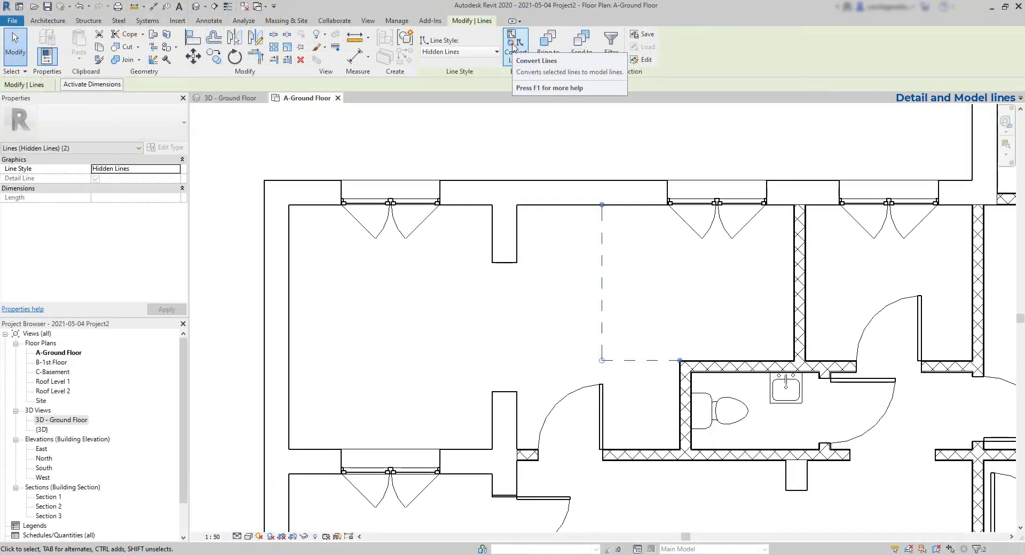
- Convert the two dashed lines to model lines and verify them in the 3D Ground Floor view
click(512, 46)
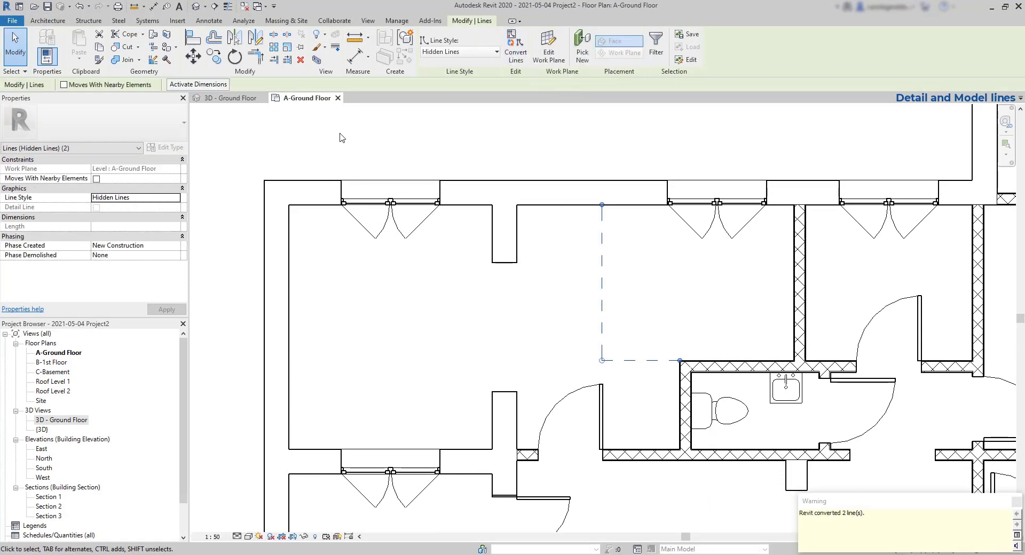
click(320, 131)
click(251, 100)
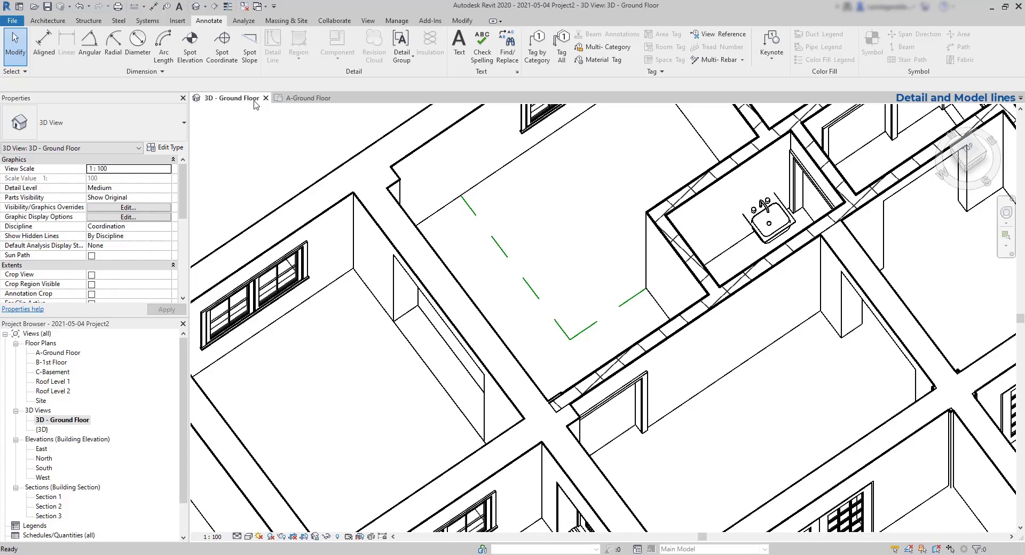
click(306, 98)
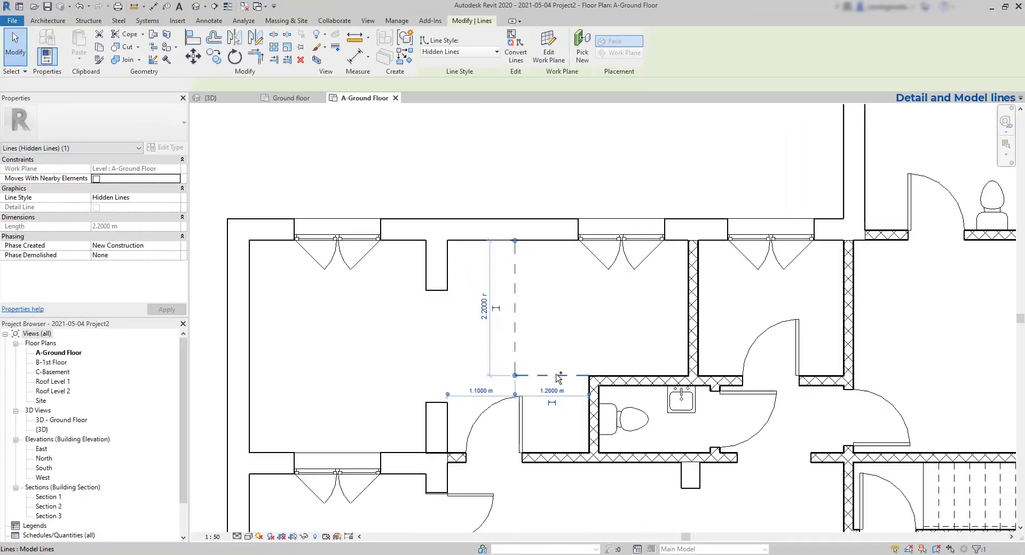
- Convert the two dashed kitchen lines with Convert Lines, then reselect the horizontal one to check it
ctrl+click(559, 378)
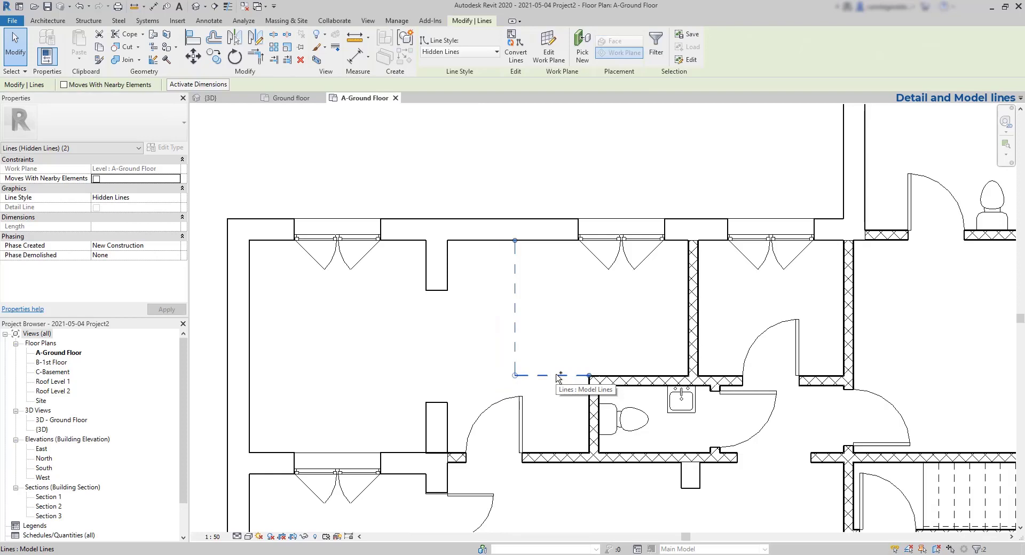
click(515, 49)
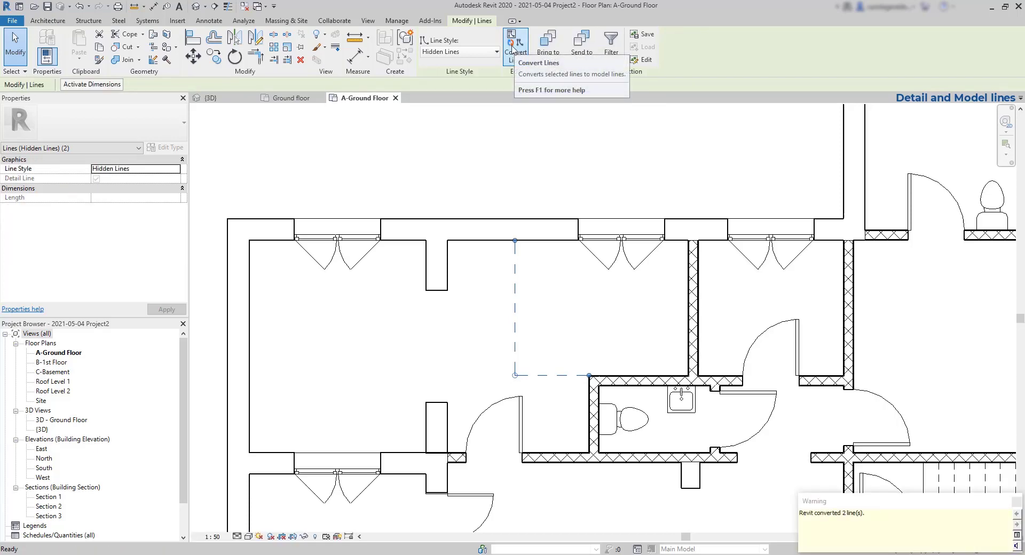
click(587, 171)
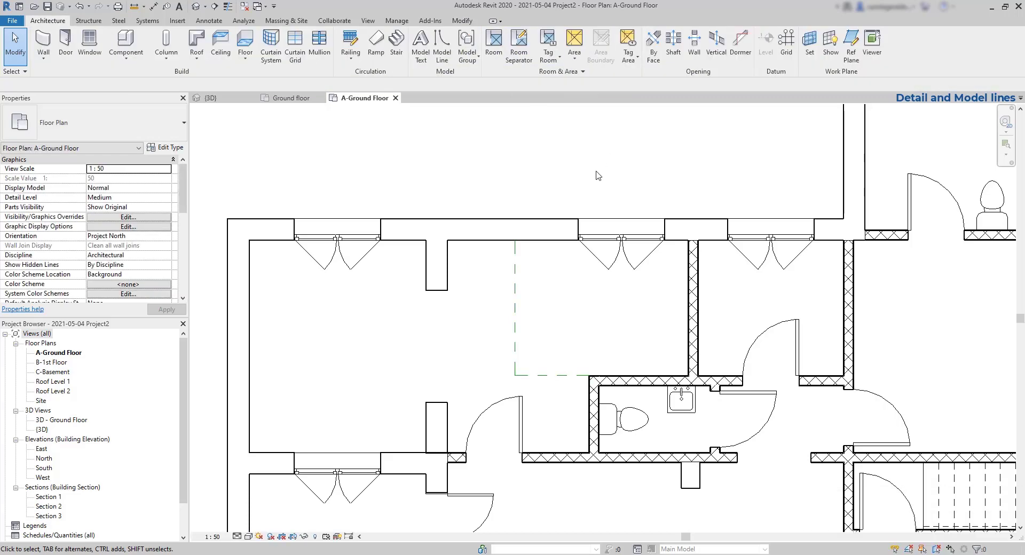
click(512, 361)
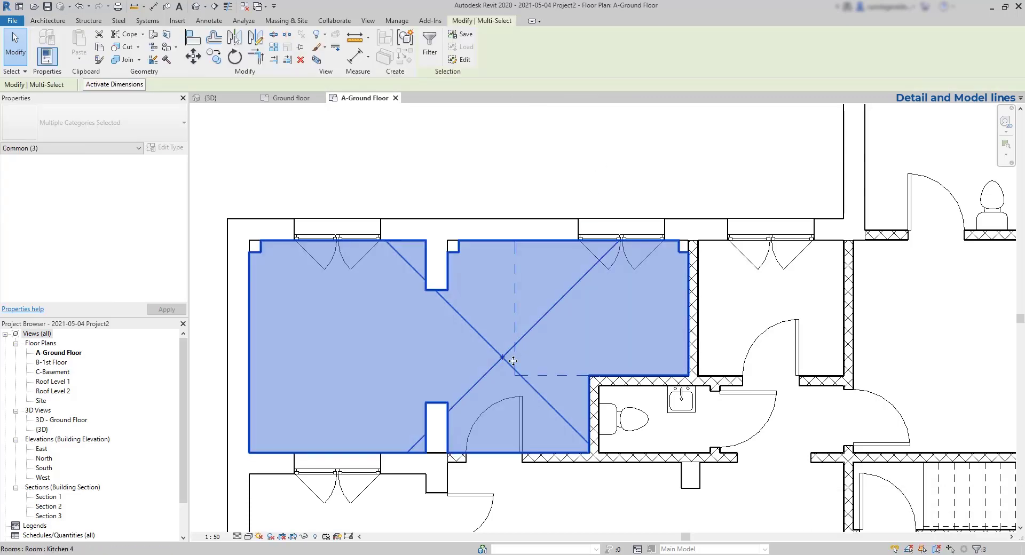
click(516, 368)
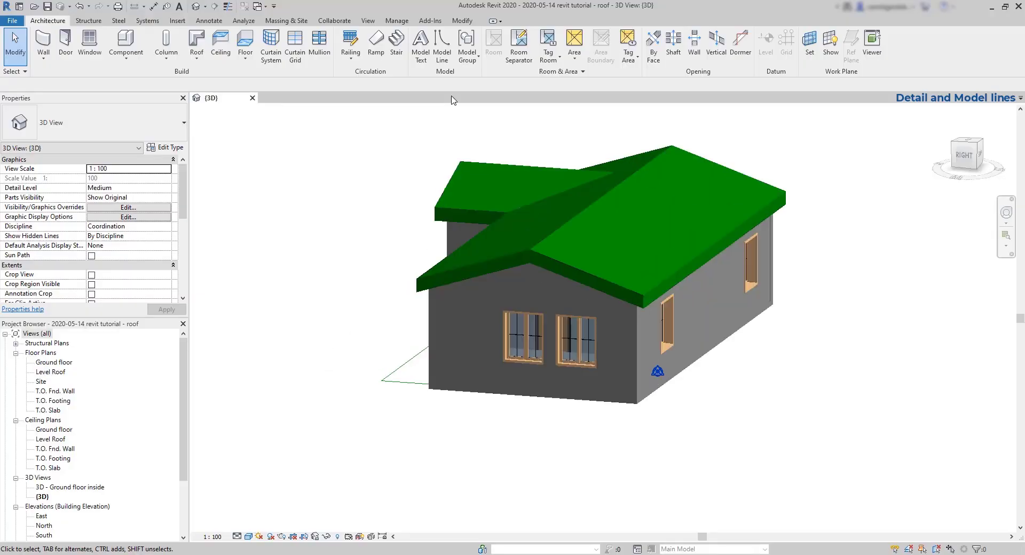
- Draw a two-segment model line on the ground beside the gabled wall, then orbit to a corner view
click(442, 44)
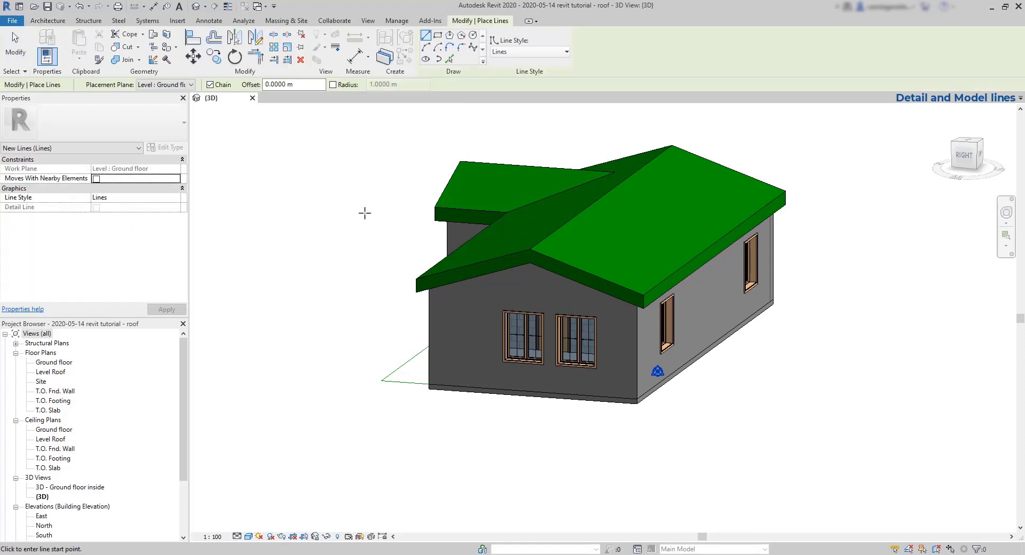
scroll(506, 406, up, 3)
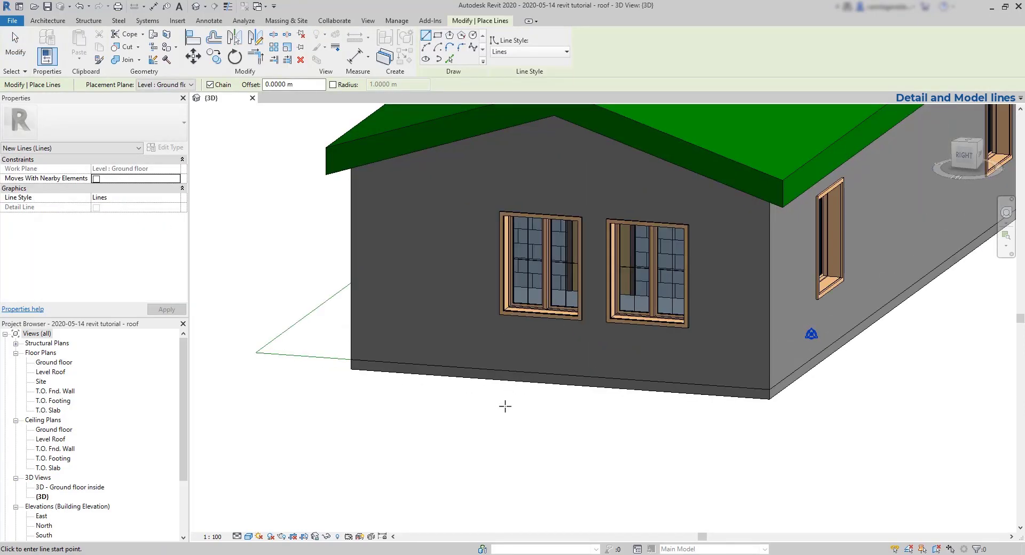
scroll(496, 316, up, 2)
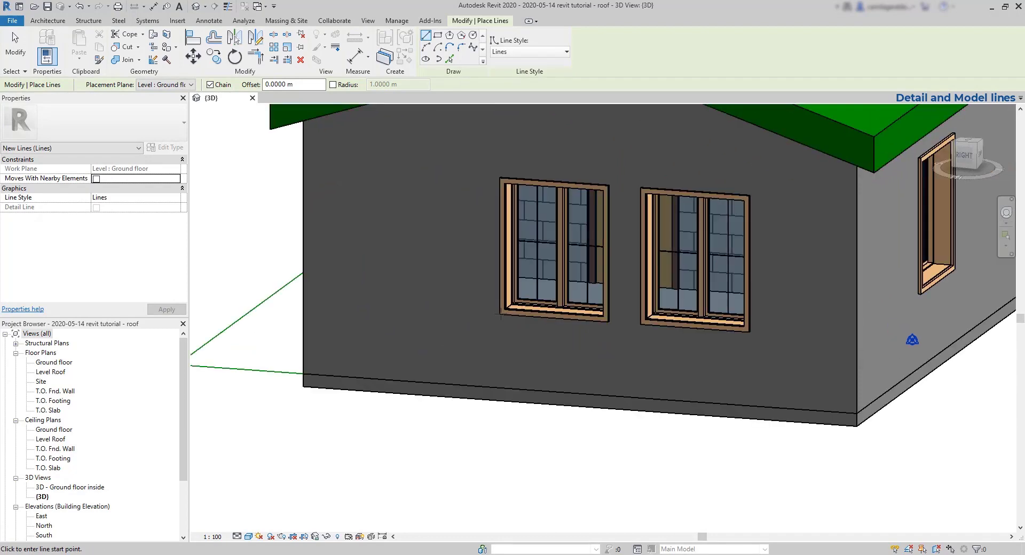
click(498, 316)
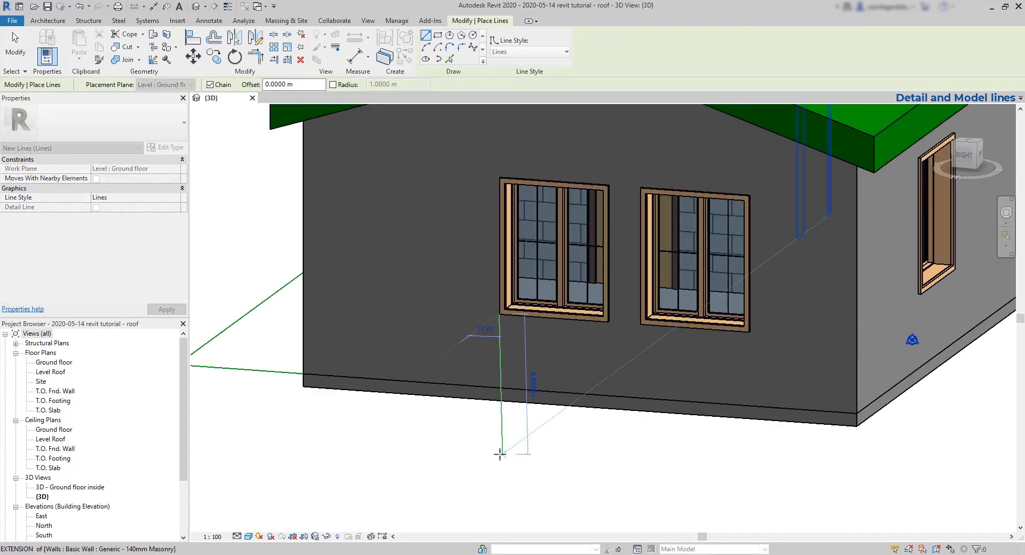
click(499, 465)
scroll(439, 422, down, 3)
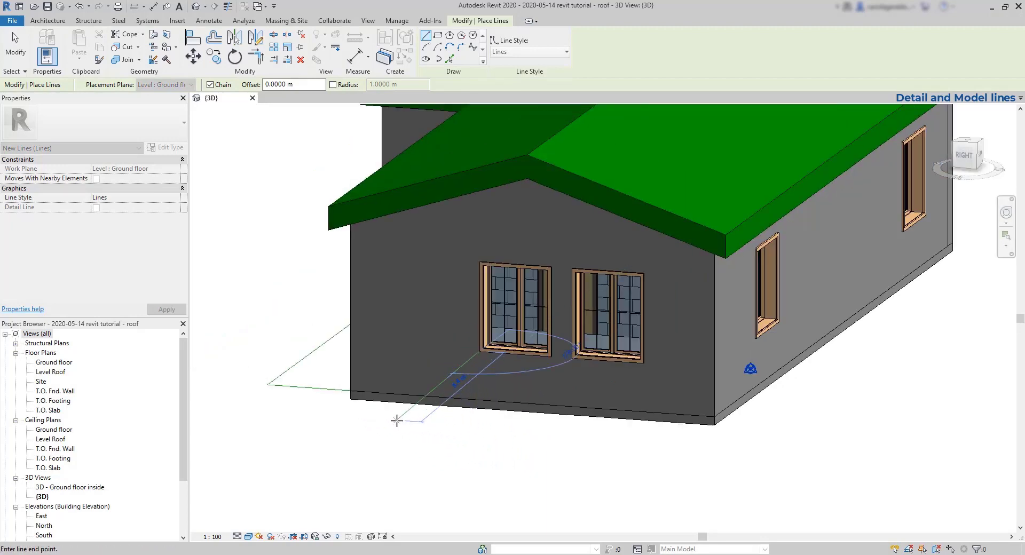
click(355, 492)
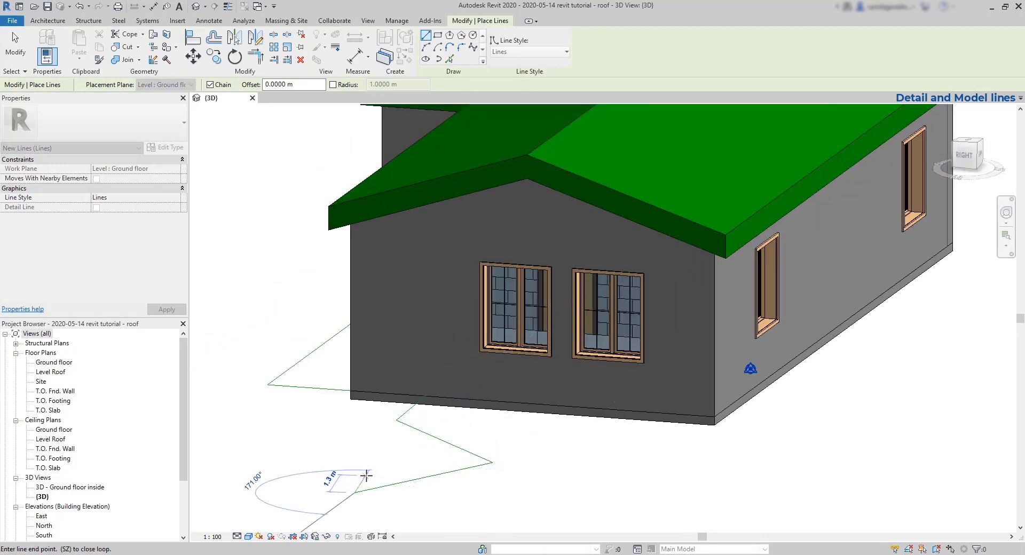
key(Escape)
shift+middle_drag(368, 423, 533, 418)
scroll(534, 418, down, 5)
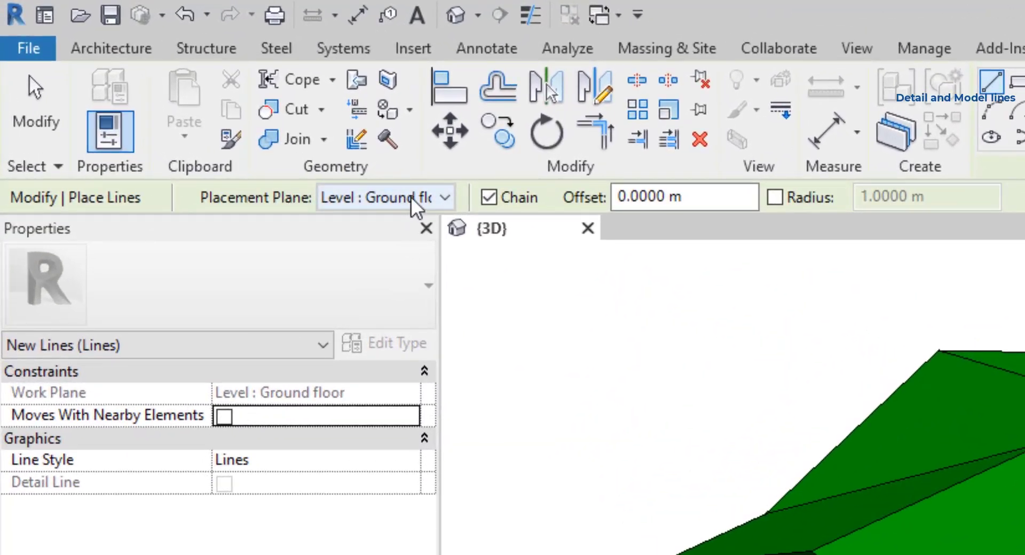
- Review the Placement Plane level list, keep Ground floor, and exit the line command
click(411, 199)
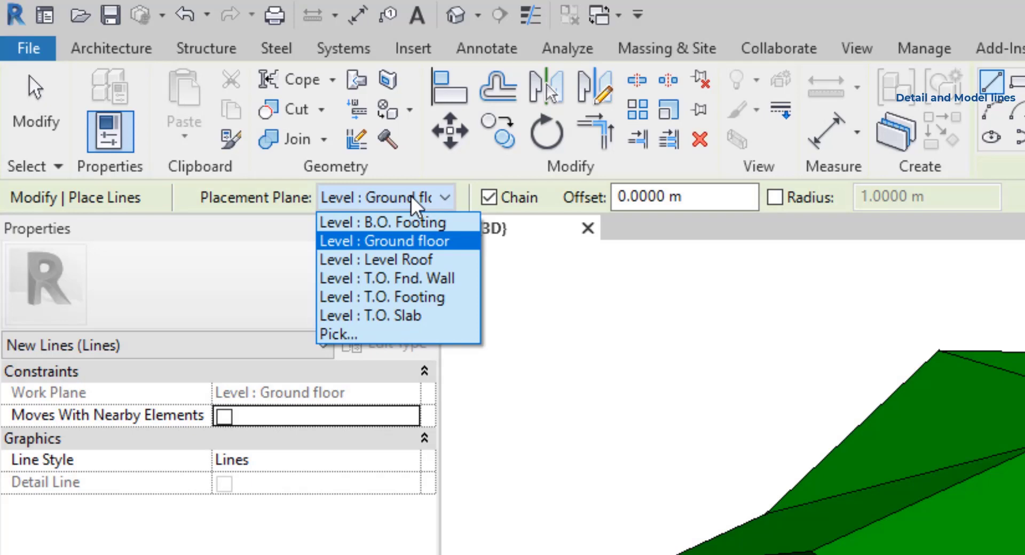
click(412, 199)
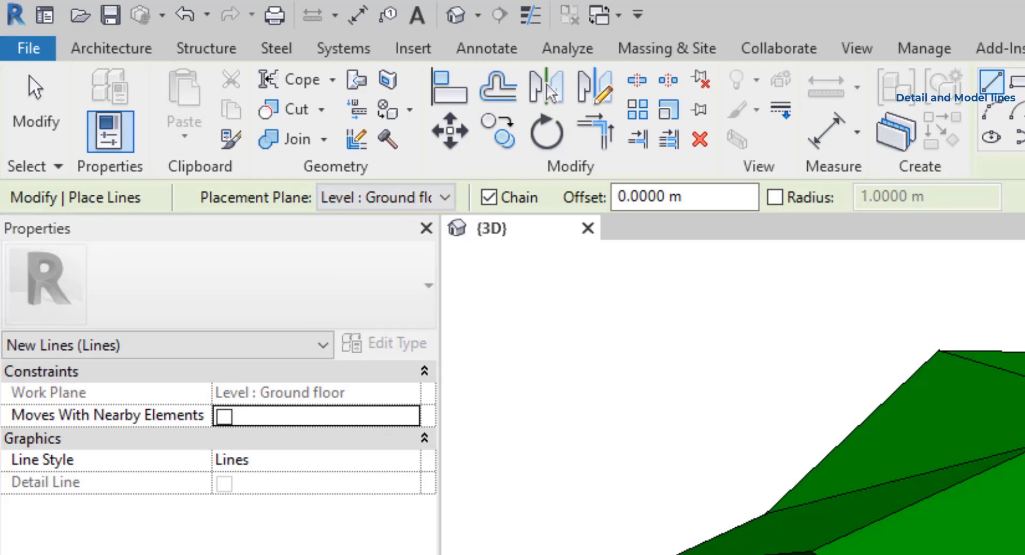
key(Escape)
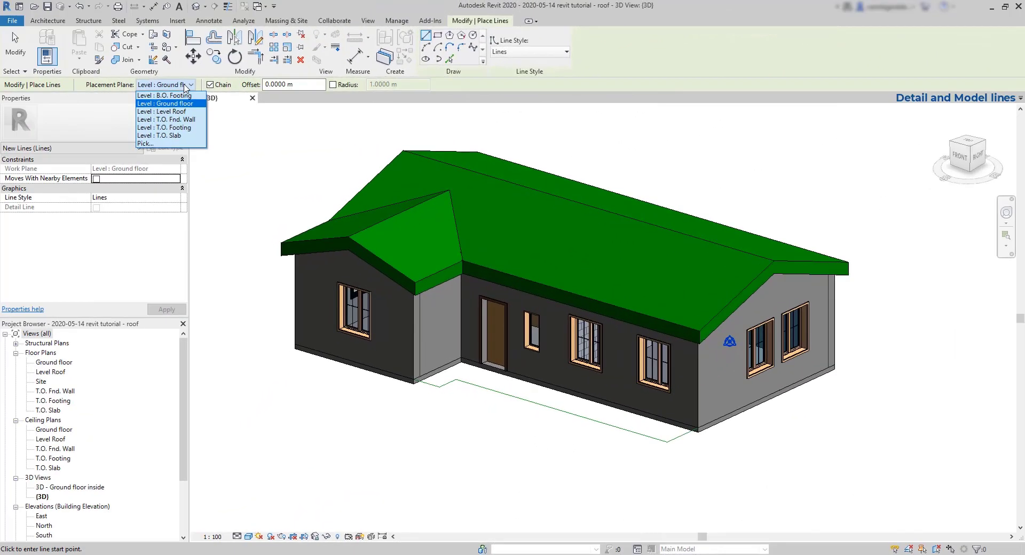
- Pick the gabled exterior wall face as the work plane, then restart Model Line with LI
click(192, 144)
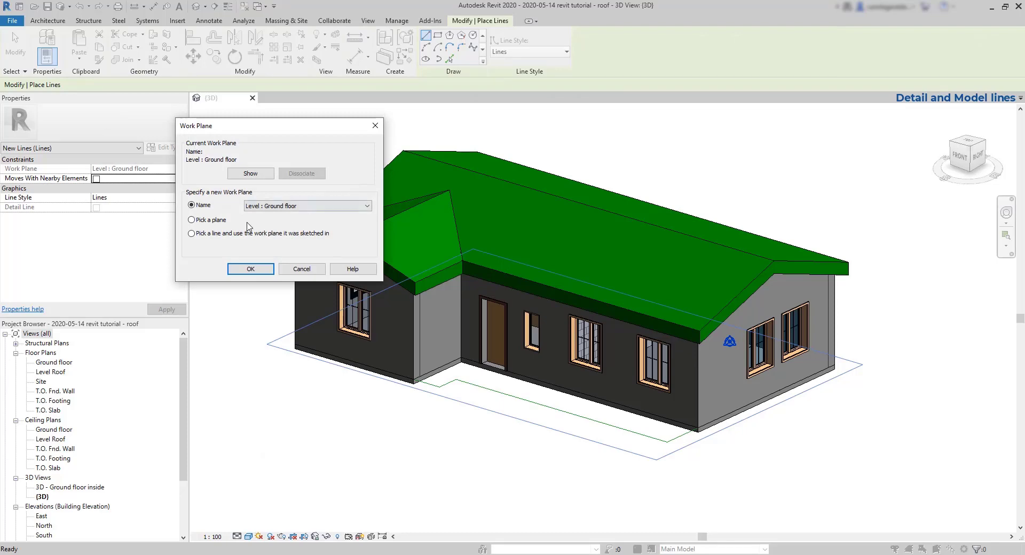
click(219, 222)
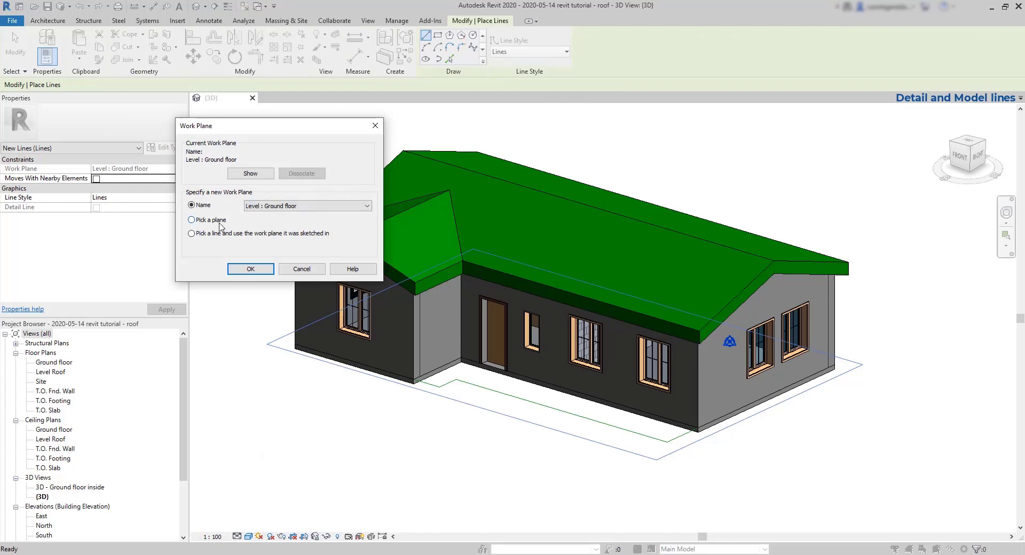
click(238, 272)
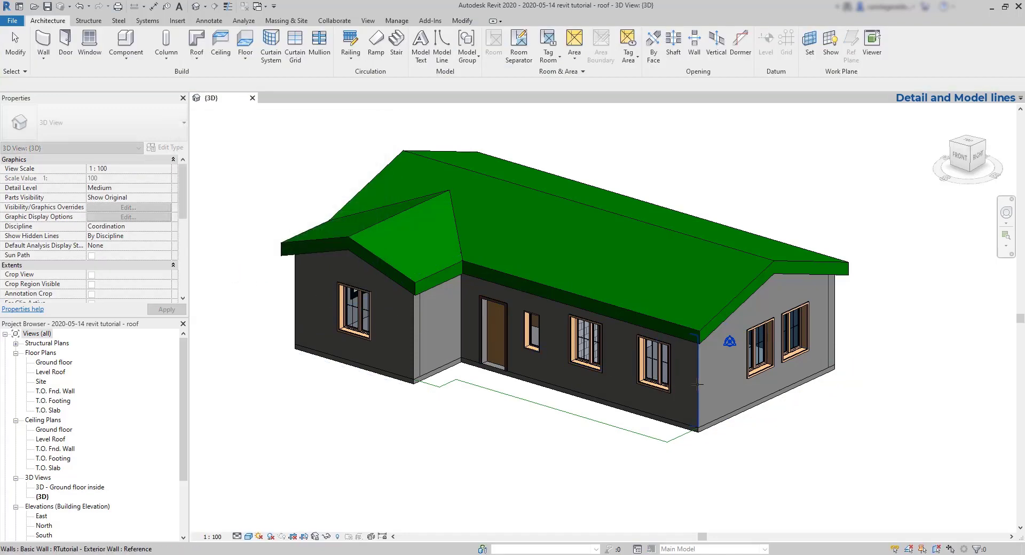
click(701, 392)
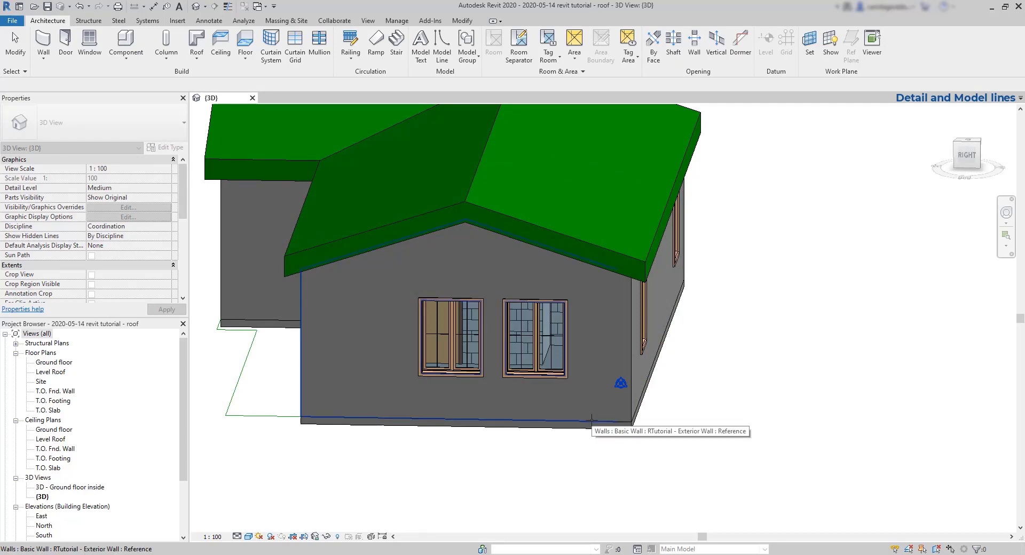
key(l)
key(i)
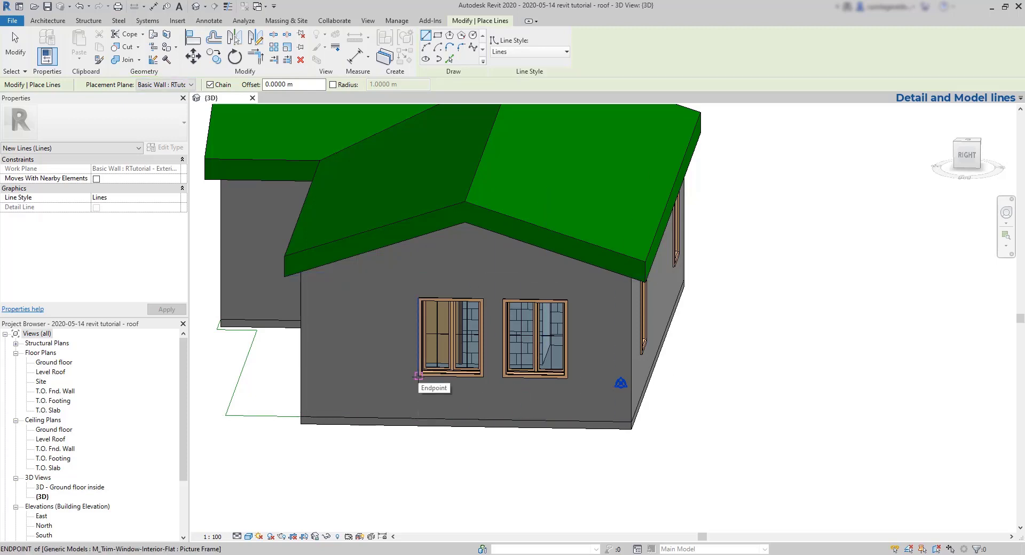
- Draw two vertical wall lines from the left window's left and top-right corners up to the roof edge
click(418, 376)
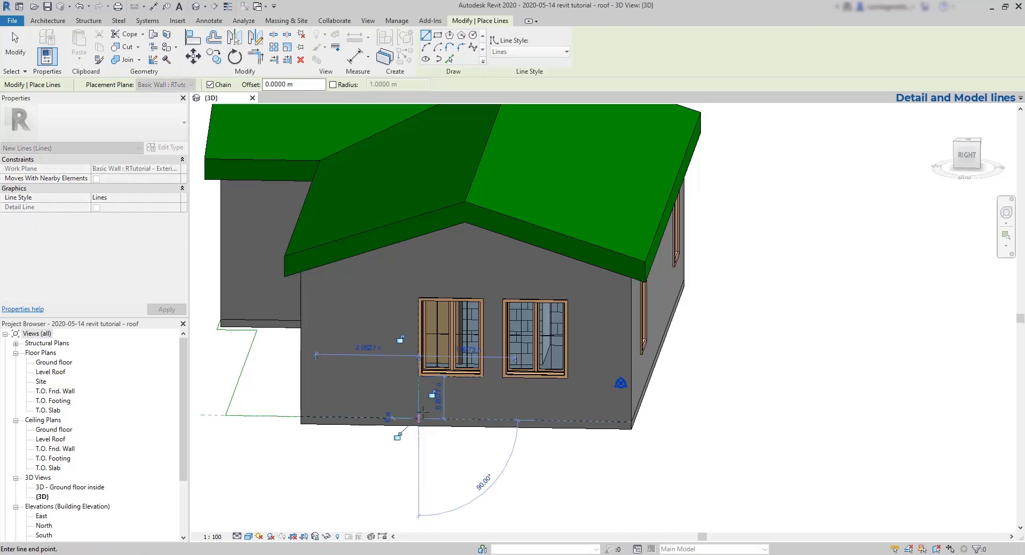
click(418, 299)
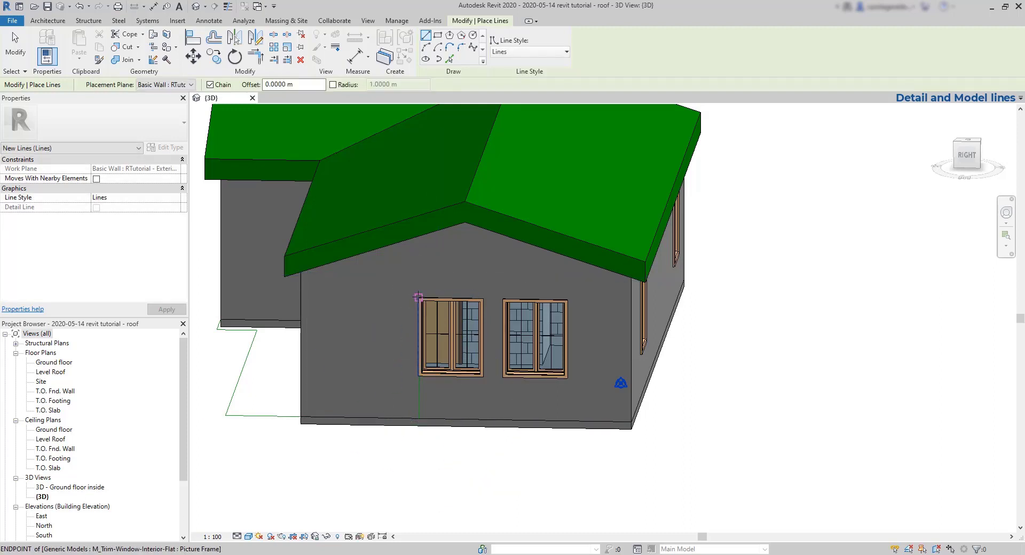
click(418, 233)
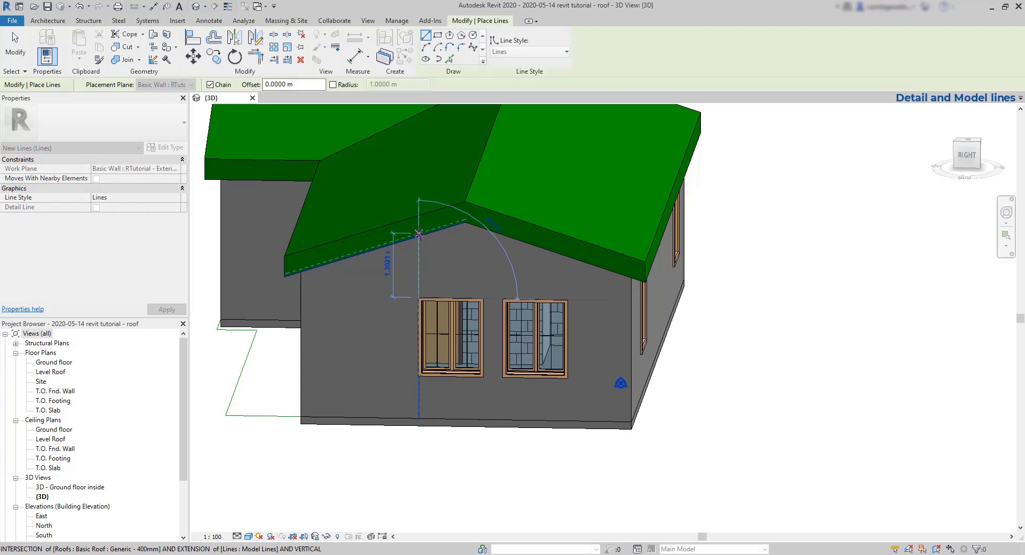
key(Escape)
click(481, 302)
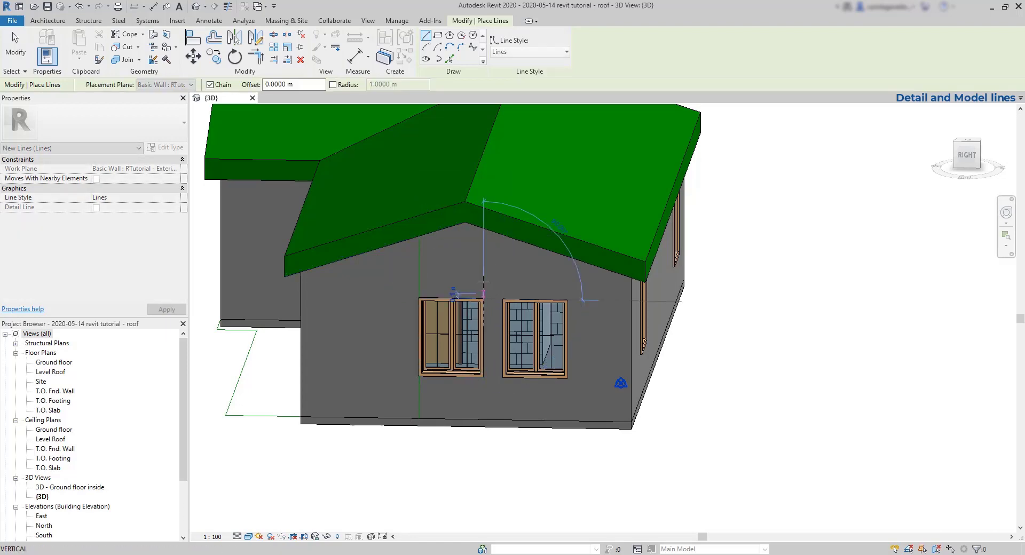
click(483, 230)
key(Escape)
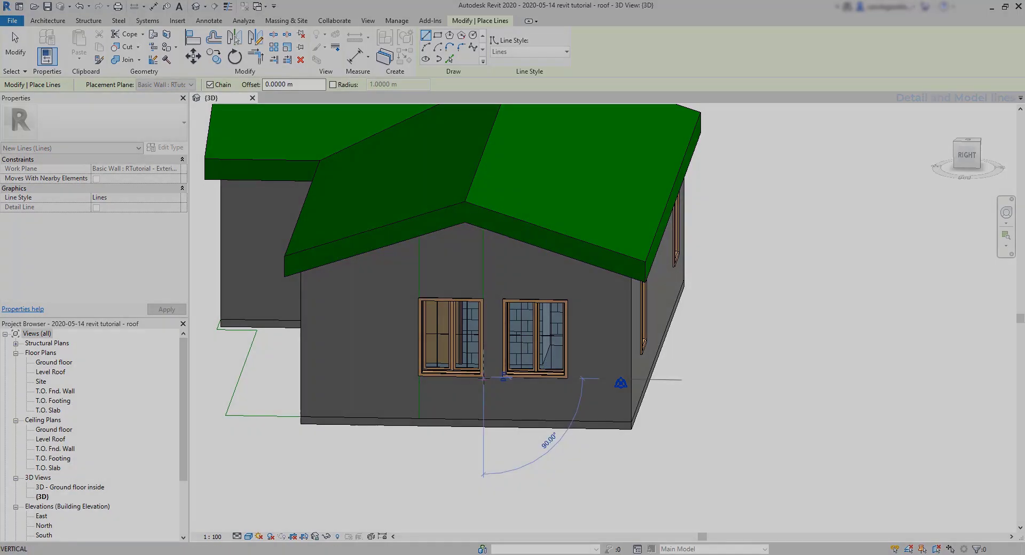